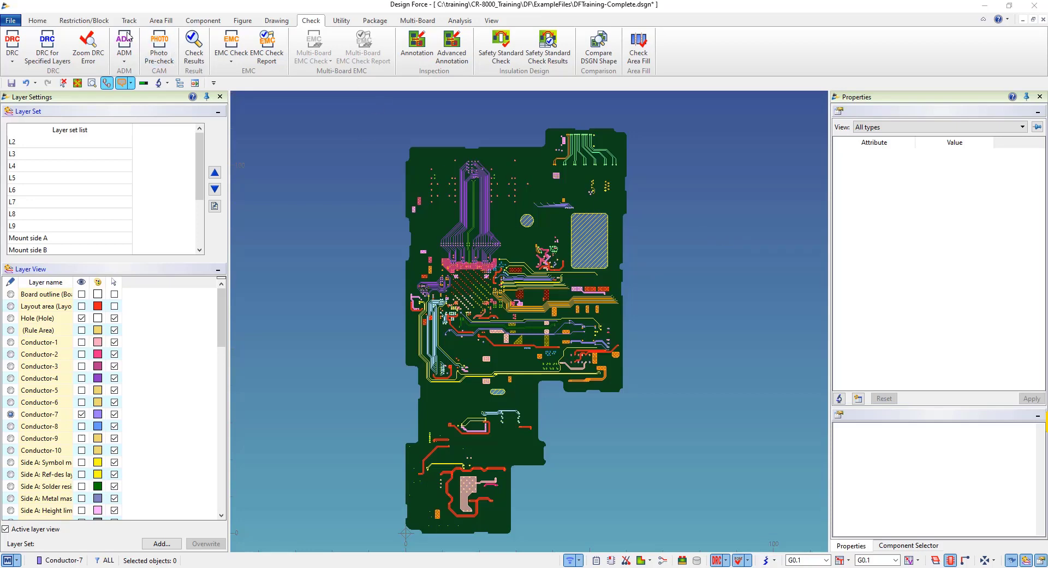
- Leave the File menu and switch to the Home ribbon tab
click(10, 20)
click(39, 19)
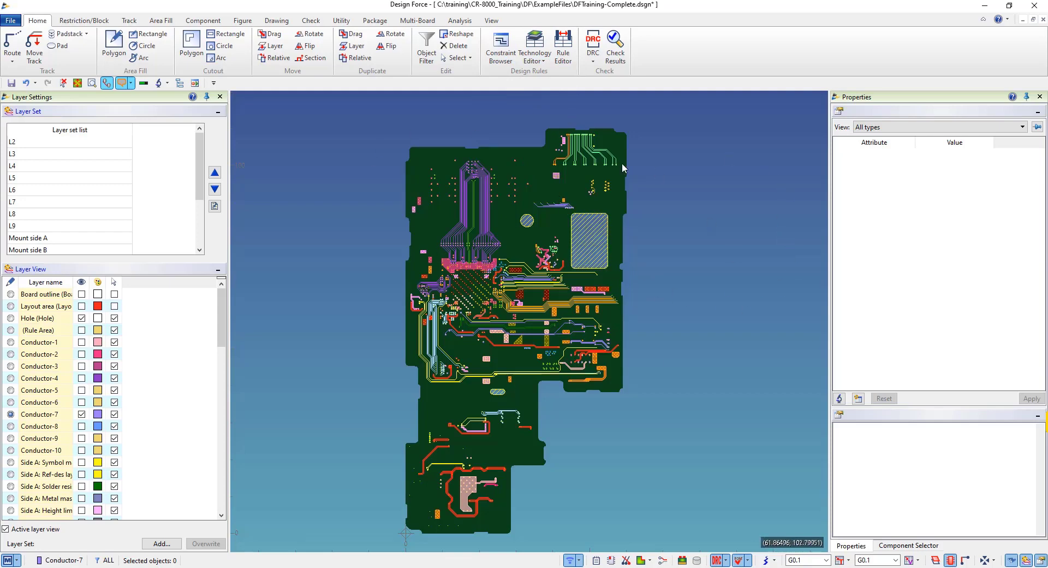
- Open Rule Editor, check Board Configuration, then move to the Track Specification page
click(565, 50)
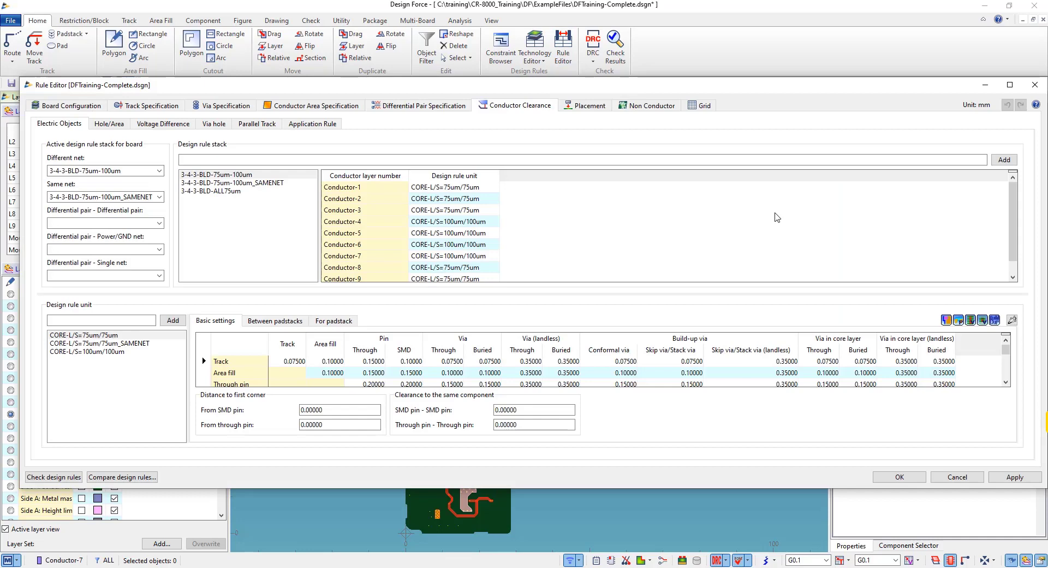
click(70, 106)
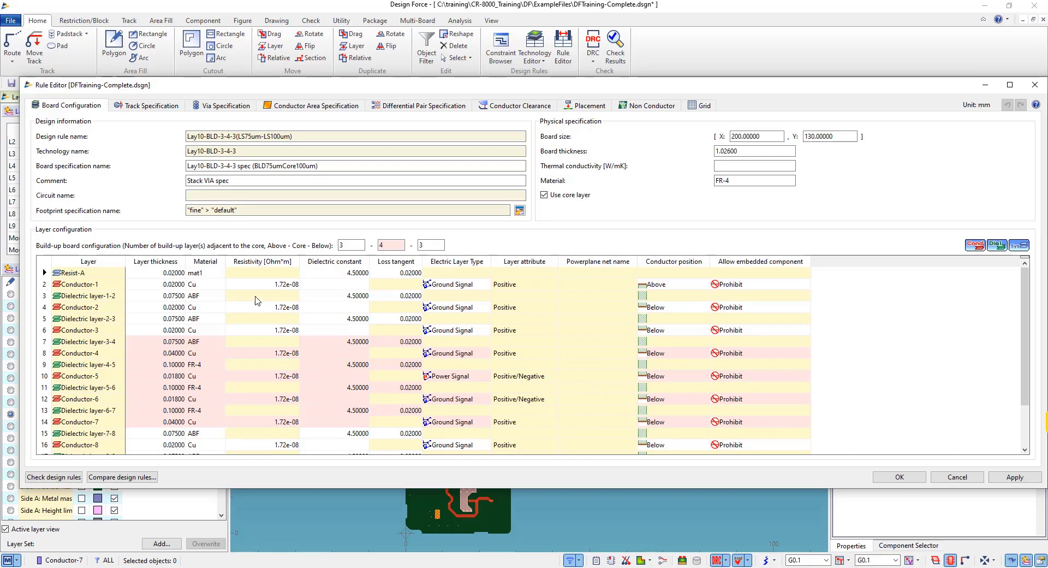
click(145, 105)
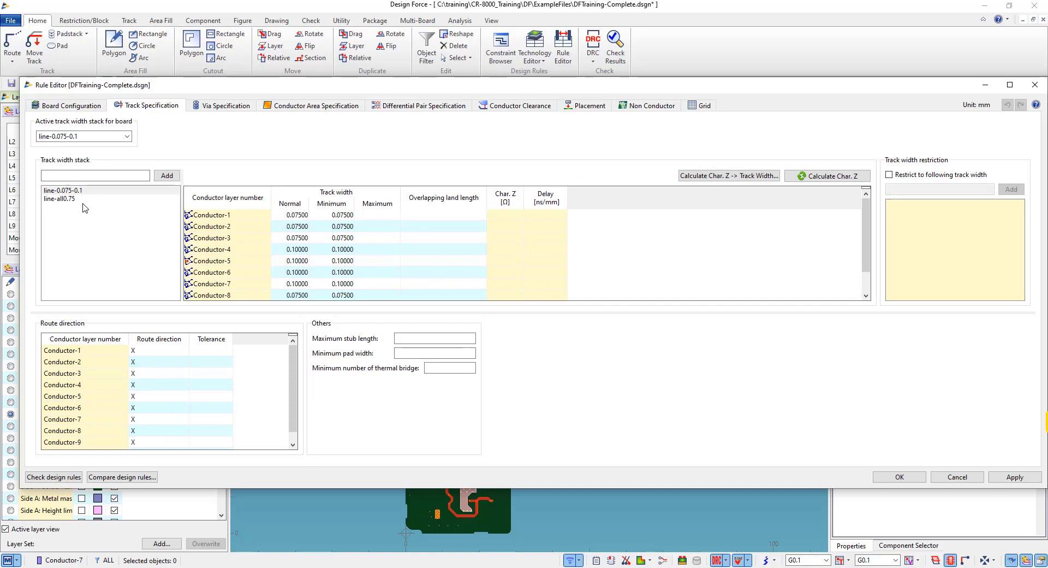
- Compare the existing line-0.075-0.1 and line-all0.75 stacks' track widths, then clear the selection
click(65, 194)
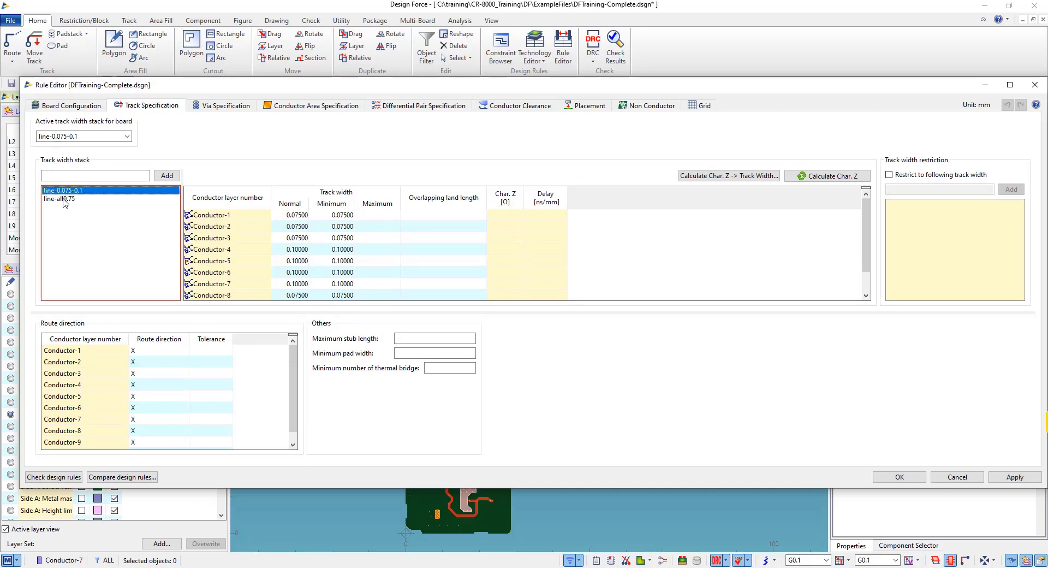
click(66, 200)
click(64, 191)
click(61, 199)
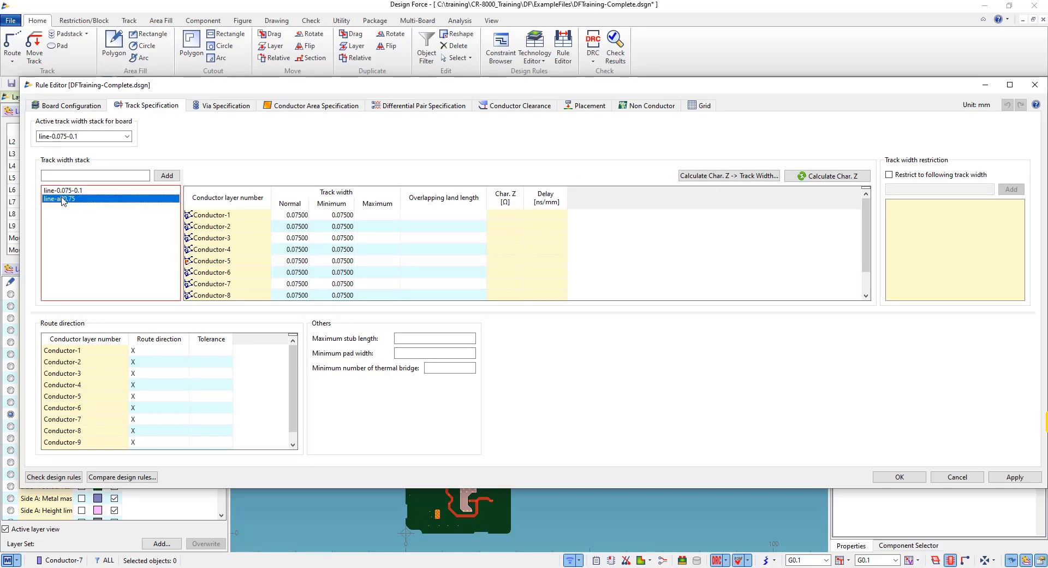
click(64, 191)
click(62, 217)
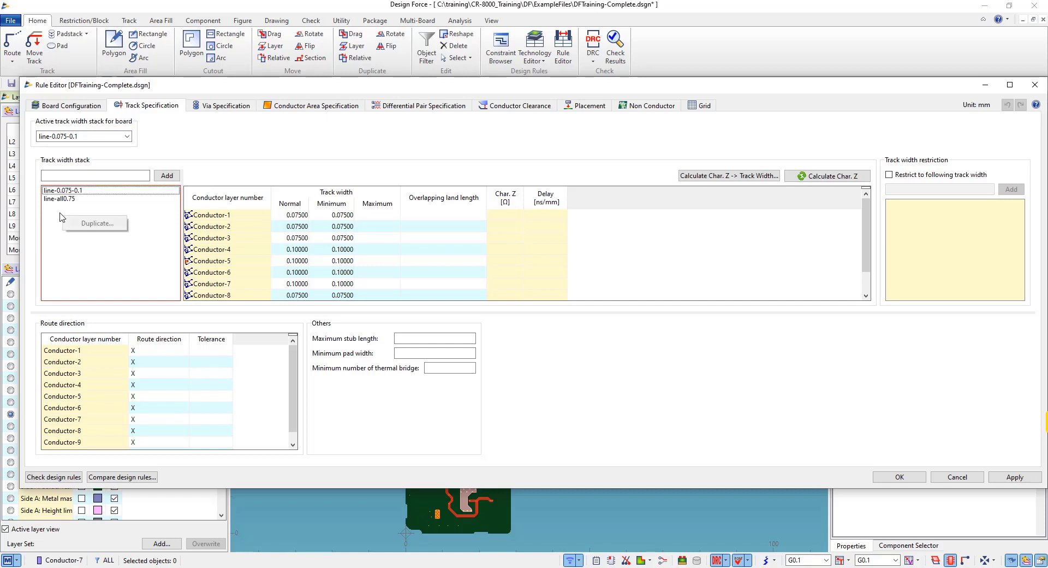
- Add and select an empty New1 stack, then open the Char. Z to Track Width calculator
click(111, 174)
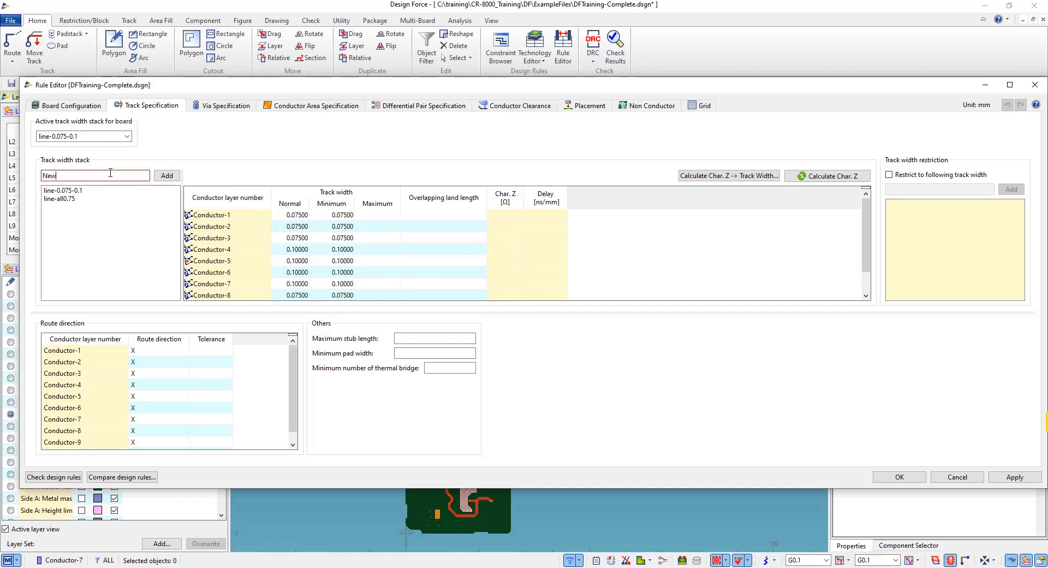
click(166, 176)
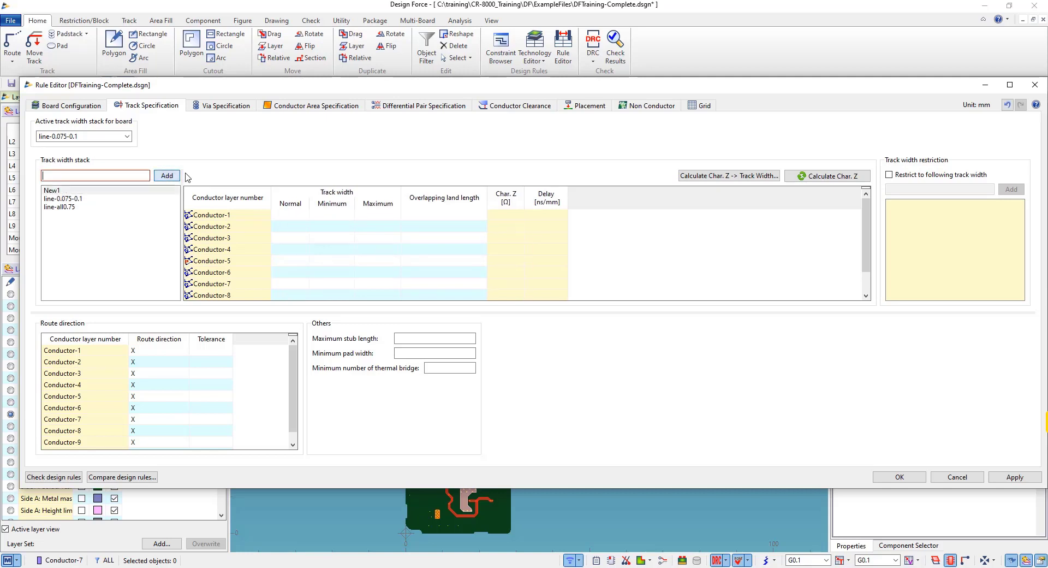
click(65, 194)
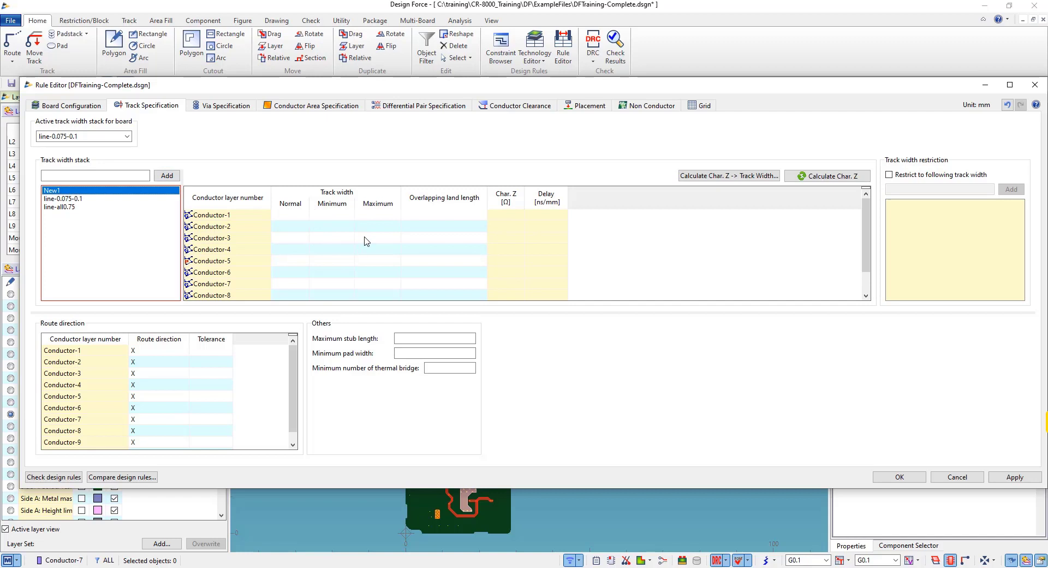
click(722, 177)
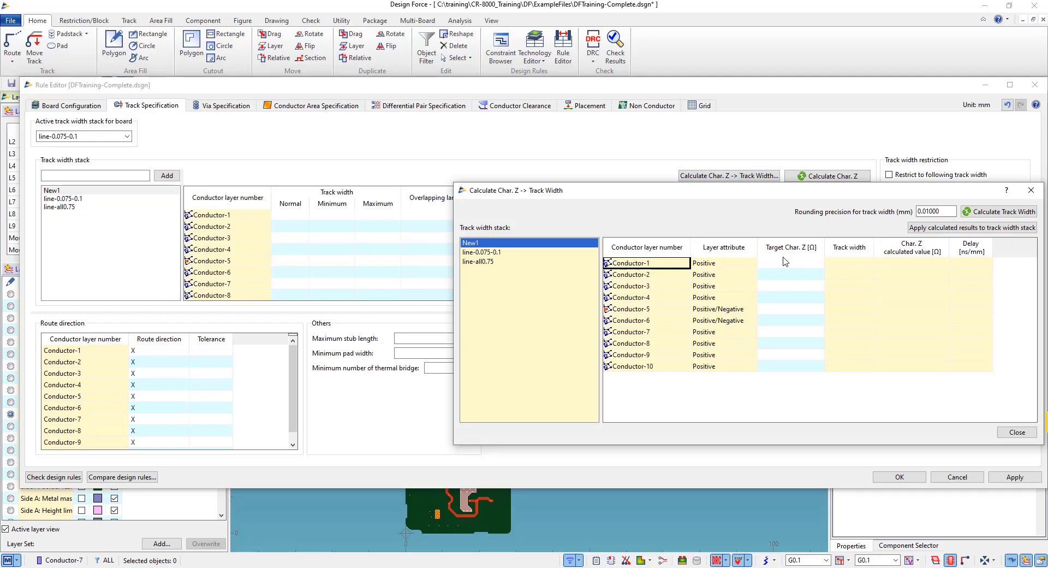
- Set 50 Ω target impedance on all layers, calculate widths, and apply them to New1
click(791, 248)
text(50)
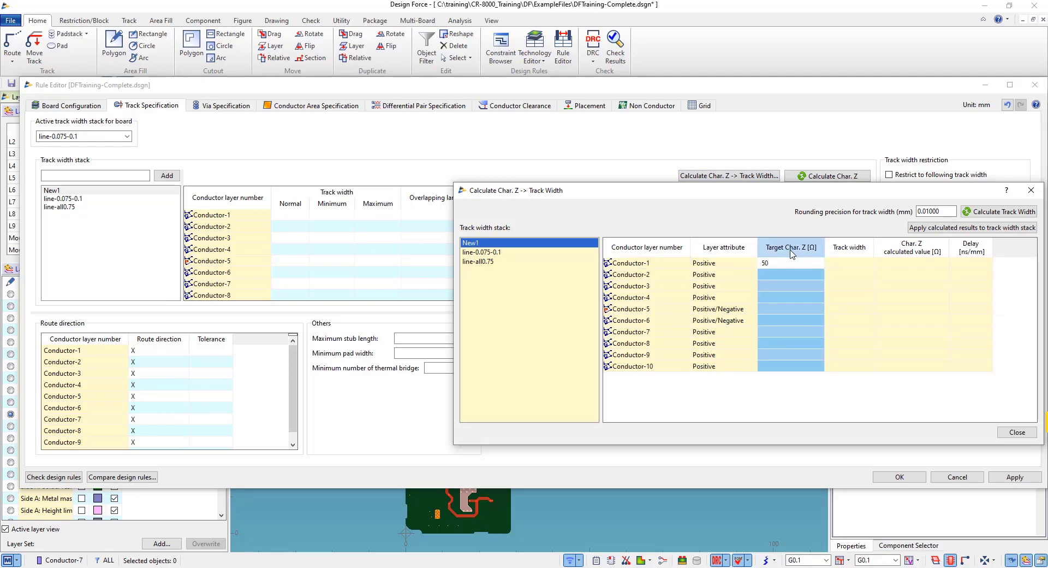
key(Return)
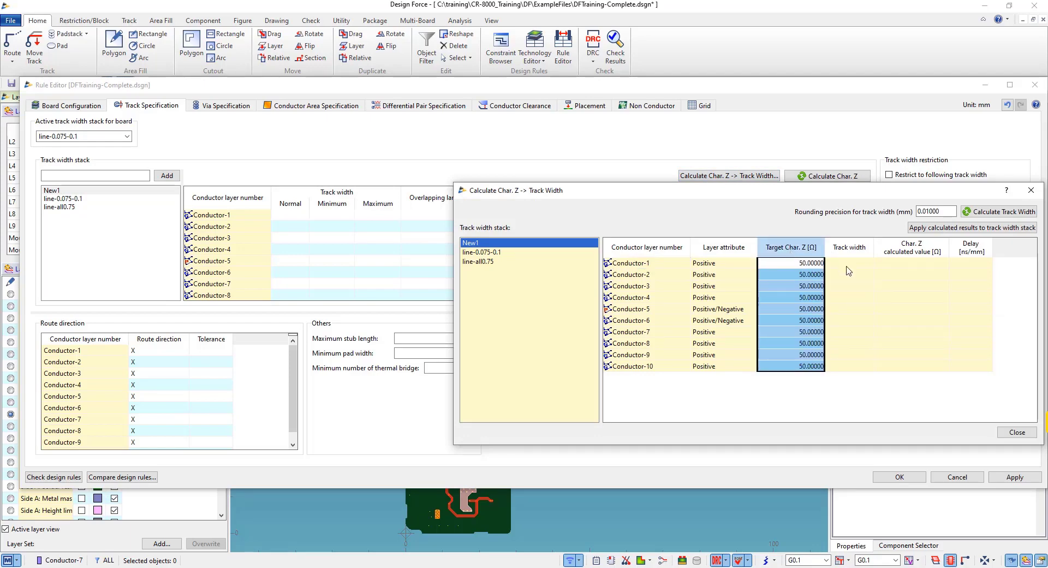
click(978, 214)
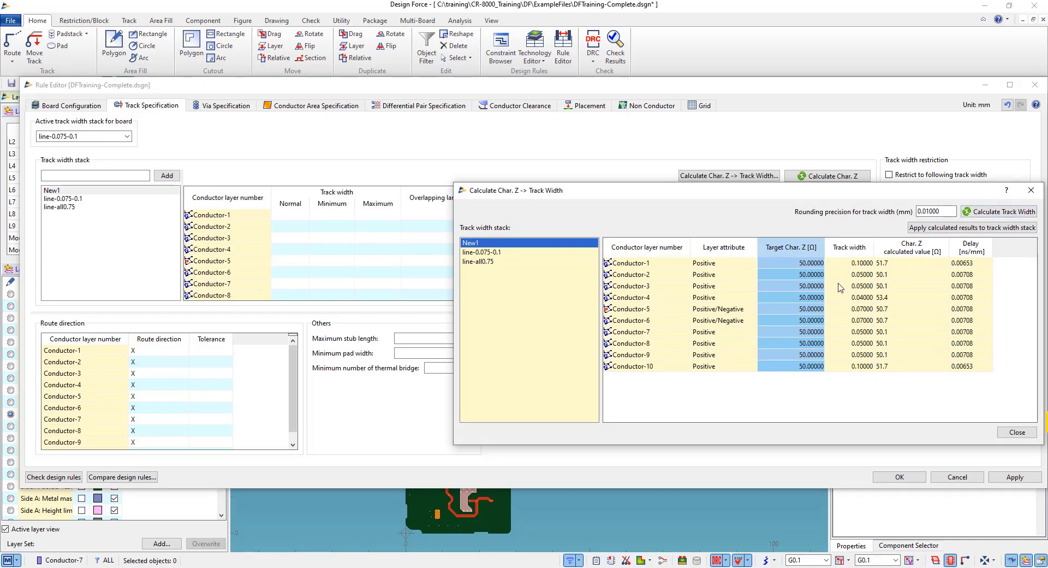
click(953, 228)
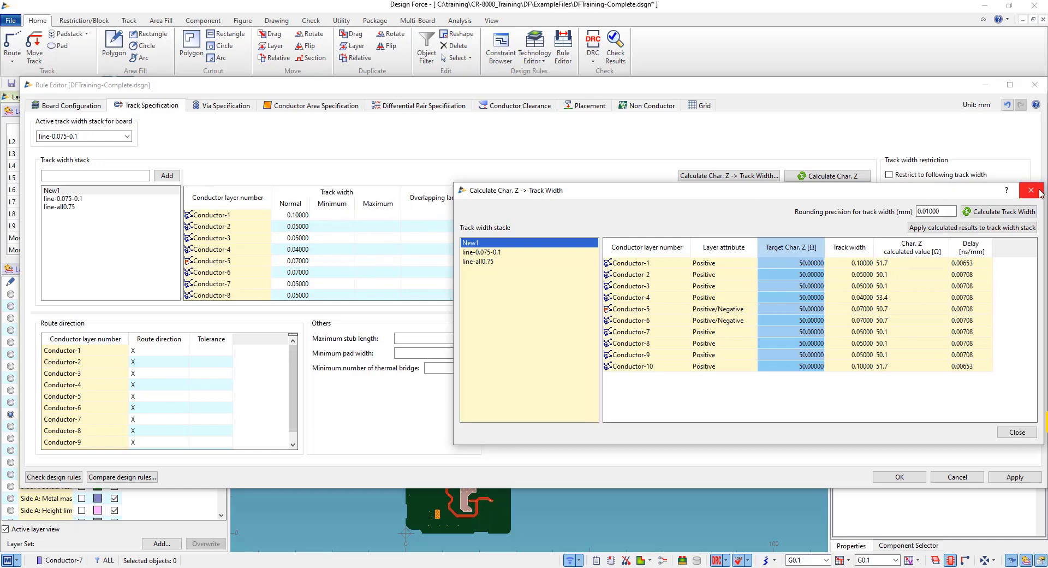
click(1018, 432)
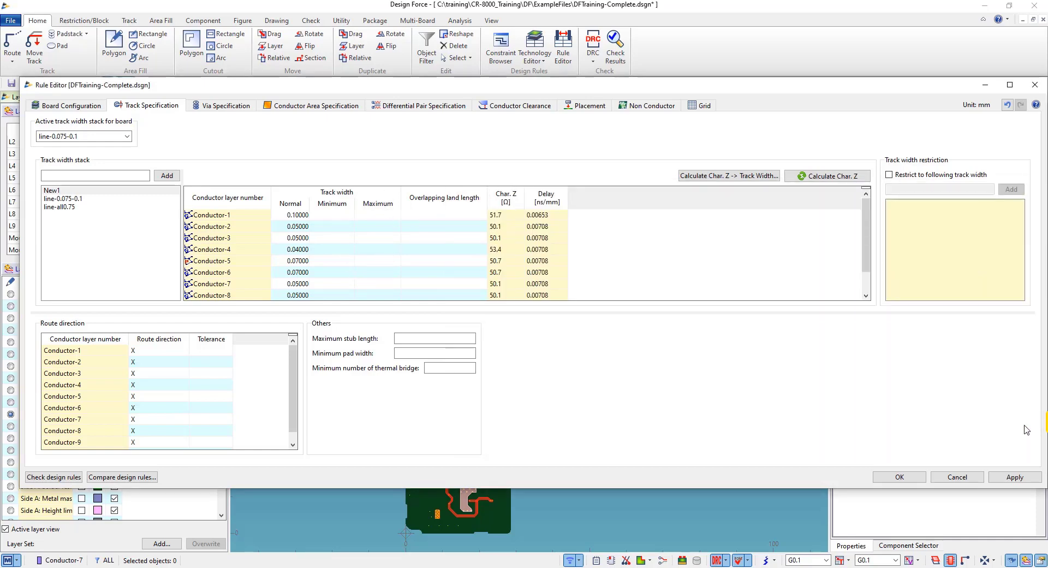
- Show the Via Specification page listing the 13 qualified layer-pair vias
click(222, 106)
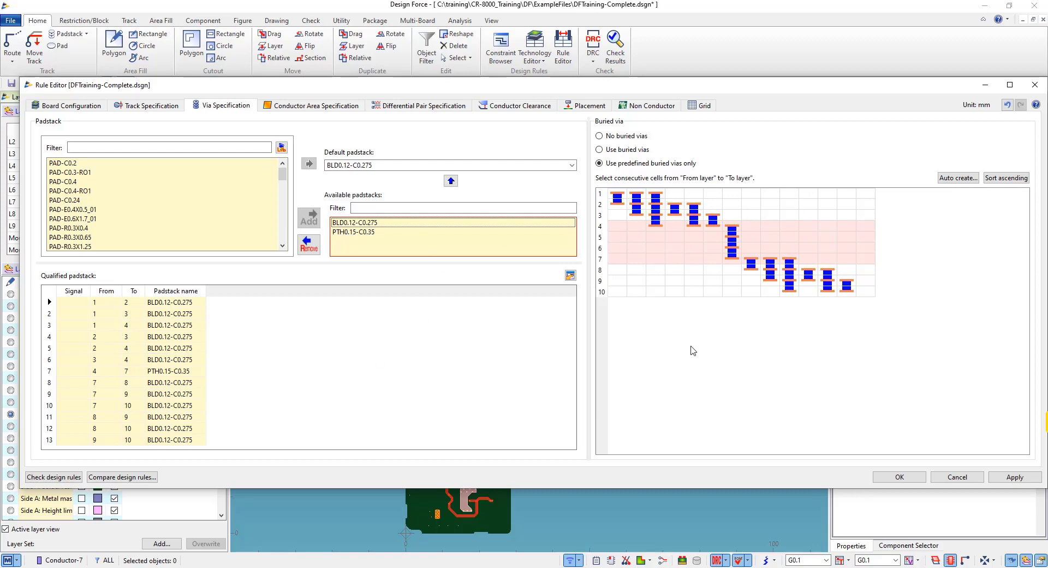
- Show the Conductor Area Specification page with mesh cutout-to-edge spacing for Conductor-1 to Conductor-10
click(310, 106)
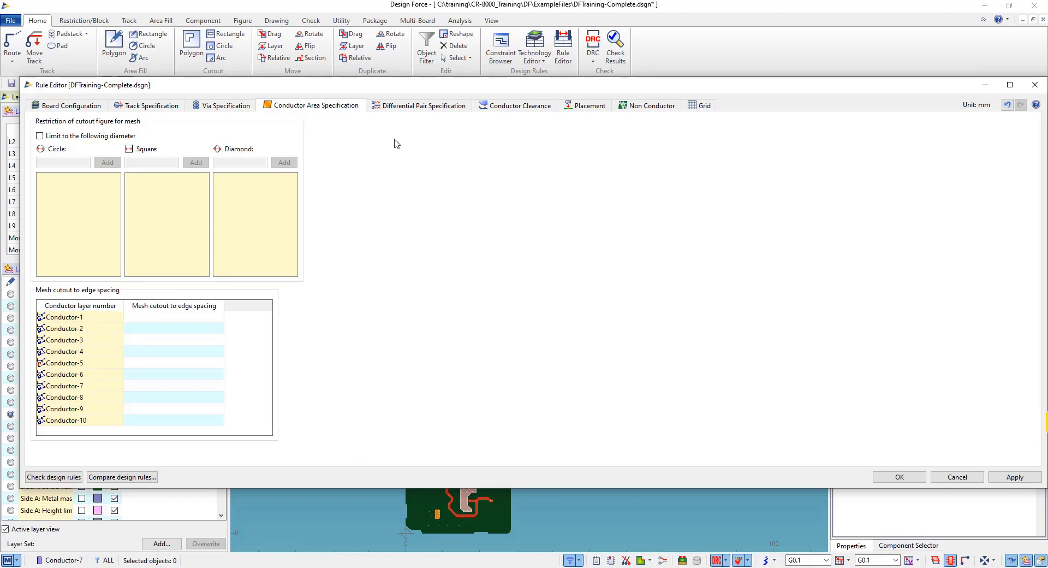
- Add a new differential pair stack named DiffP1
click(414, 107)
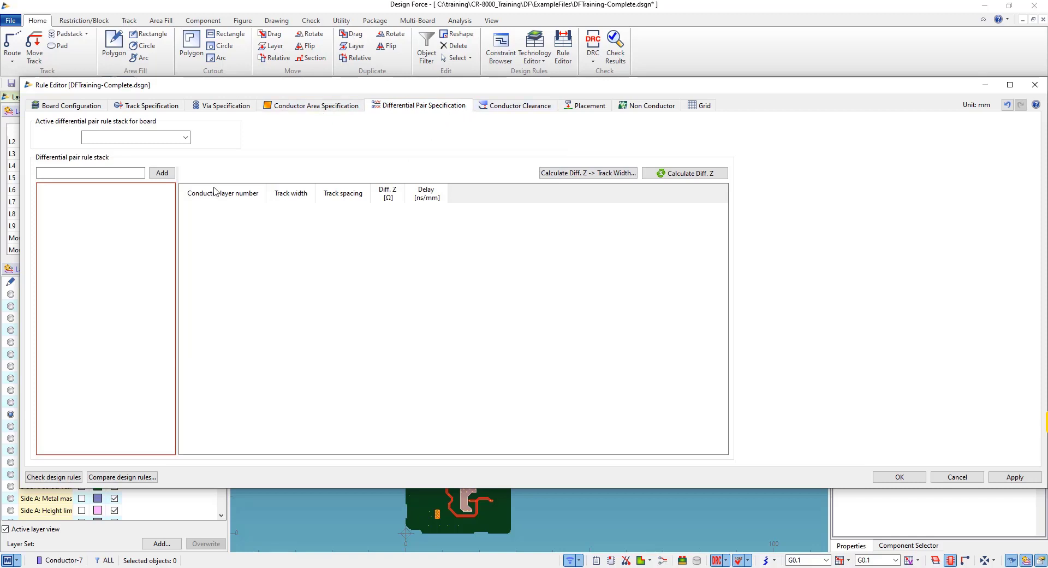
click(100, 173)
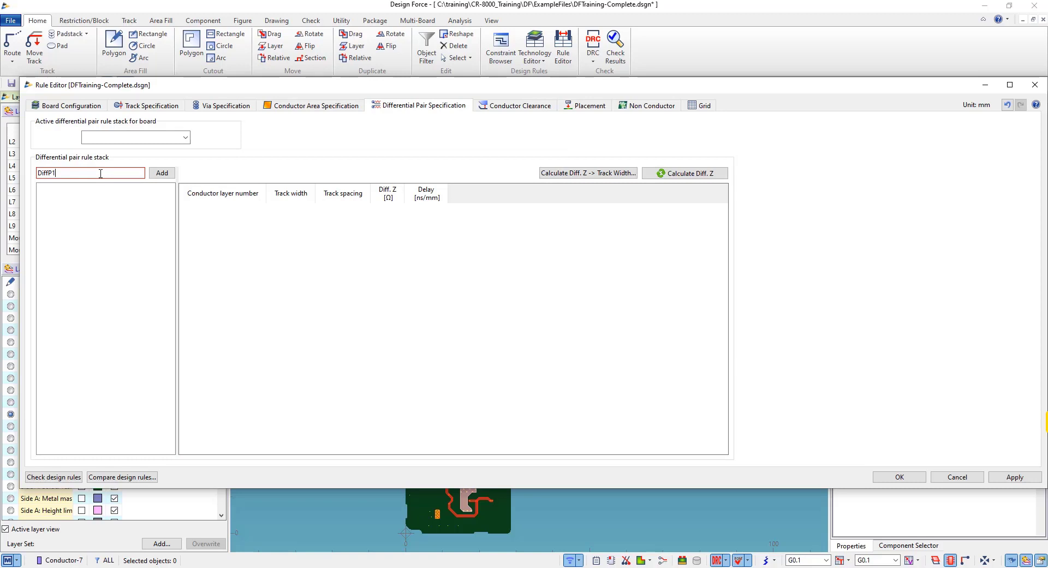
click(162, 173)
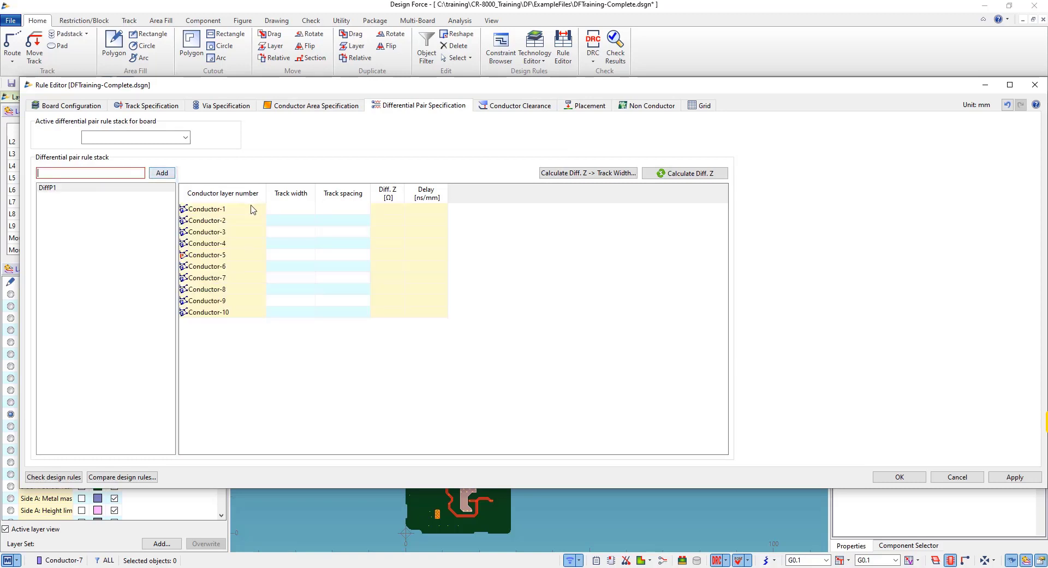
- Give DiffP1 track width 0.05 and track spacing 0.035 on every conductor
click(300, 214)
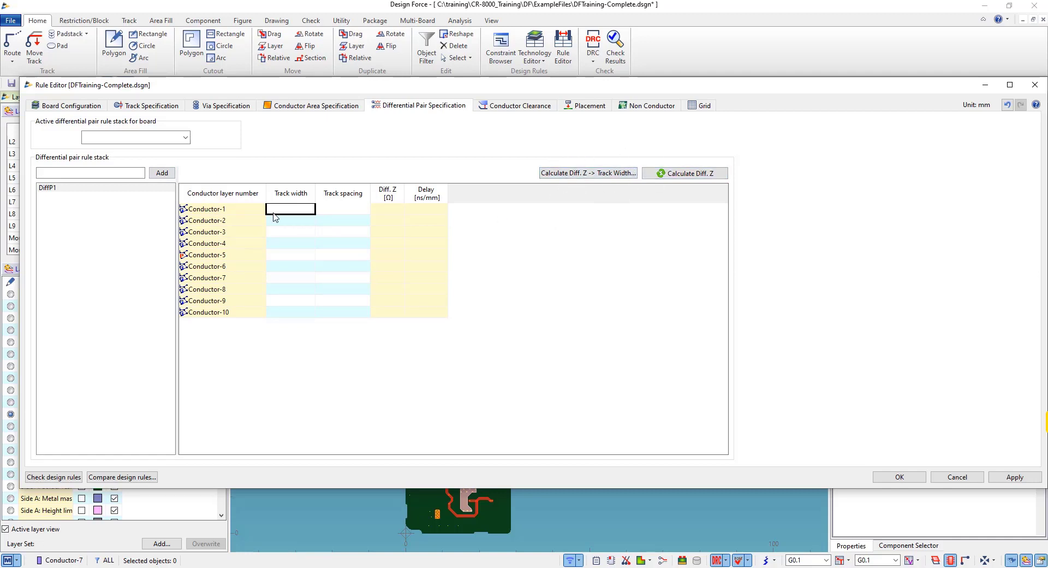
click(295, 209)
click(298, 195)
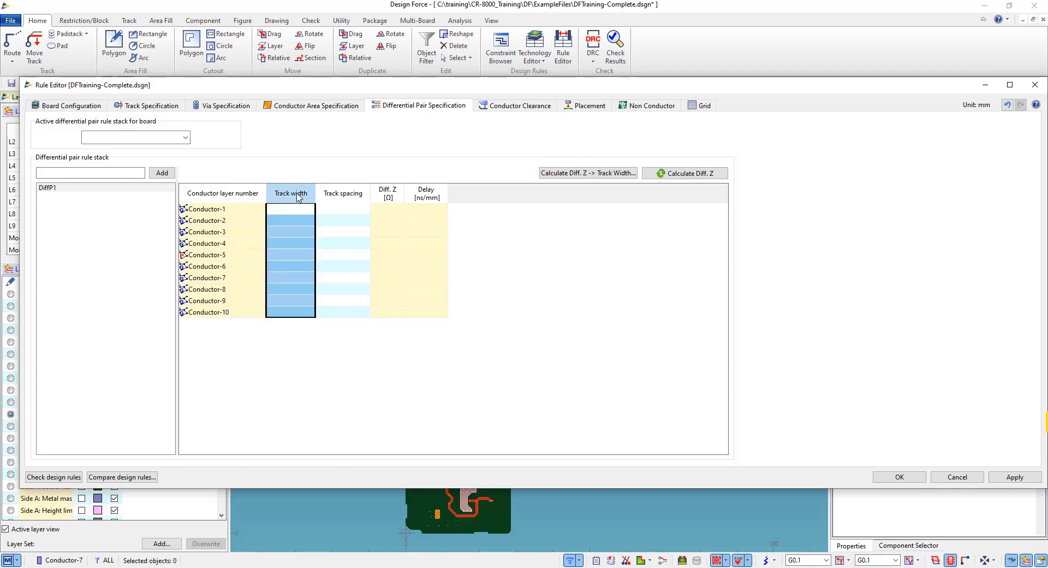
text(.05)
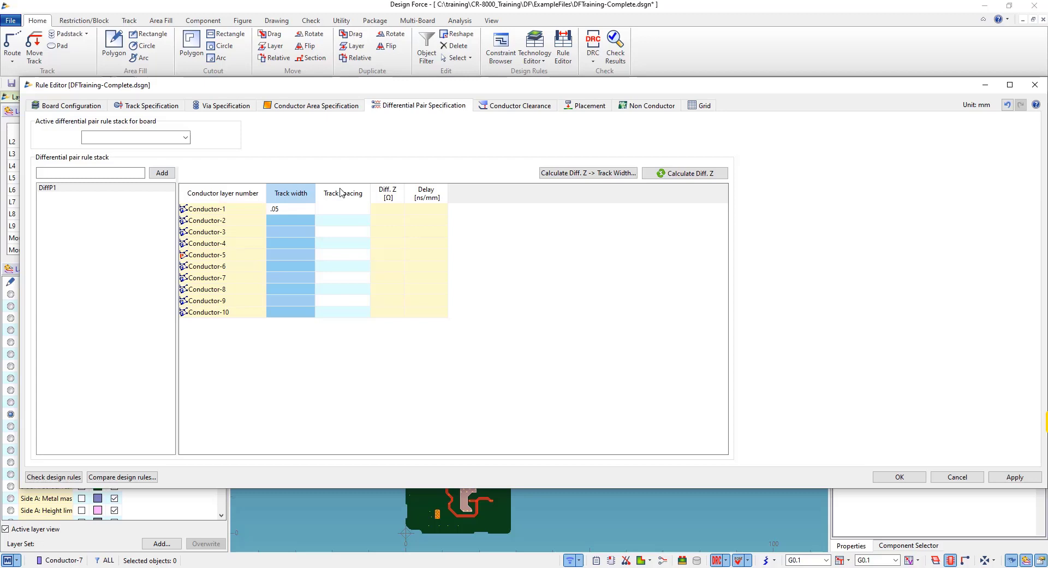
click(354, 193)
text(.)
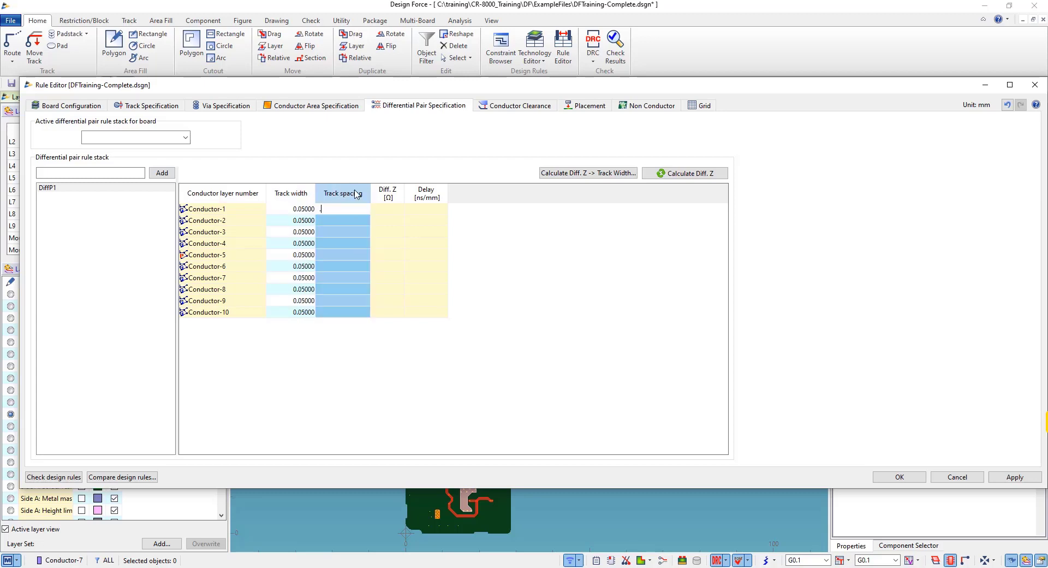
text(035)
key(Return)
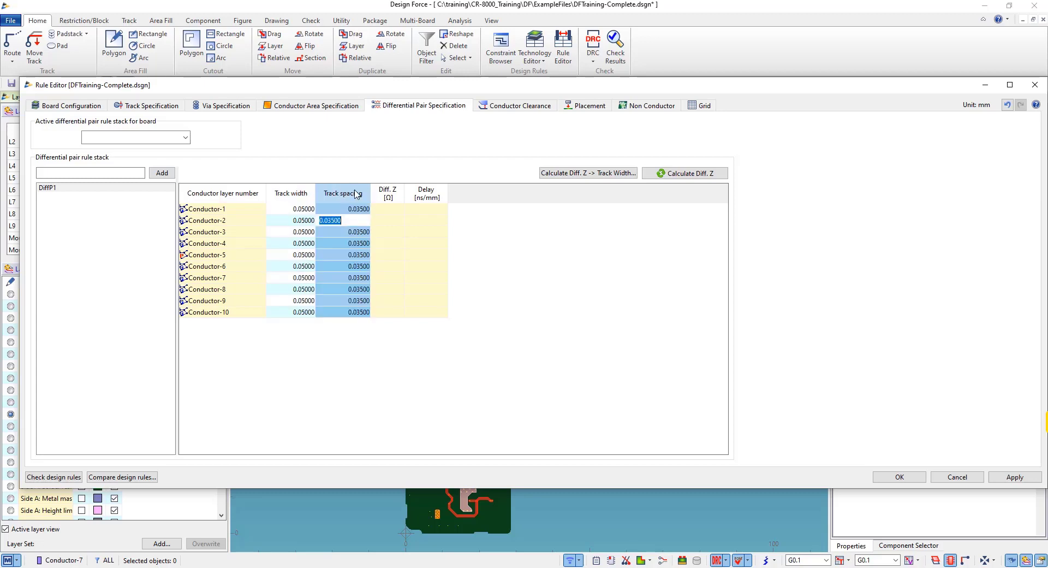
click(355, 195)
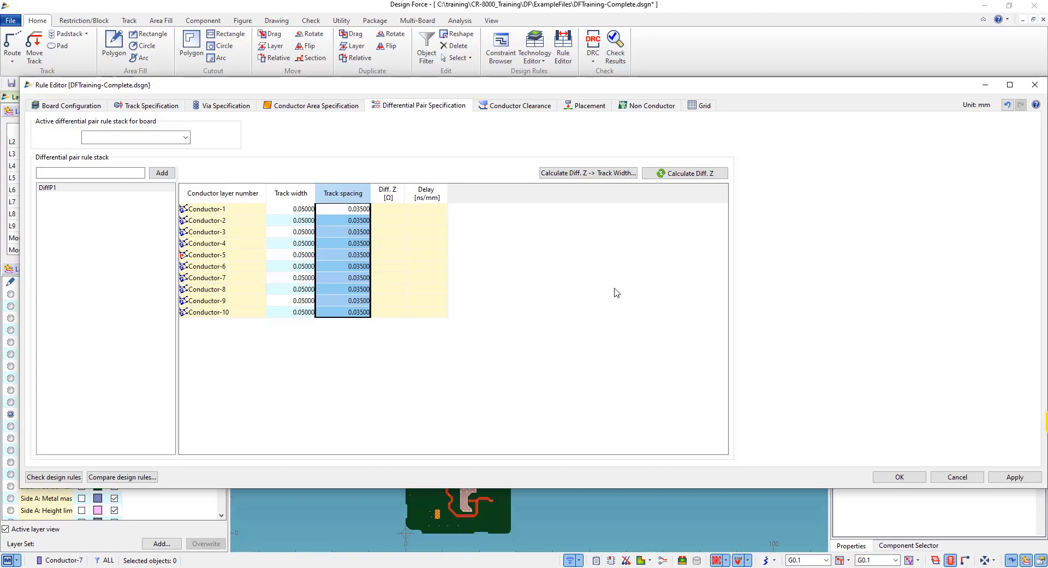
click(518, 105)
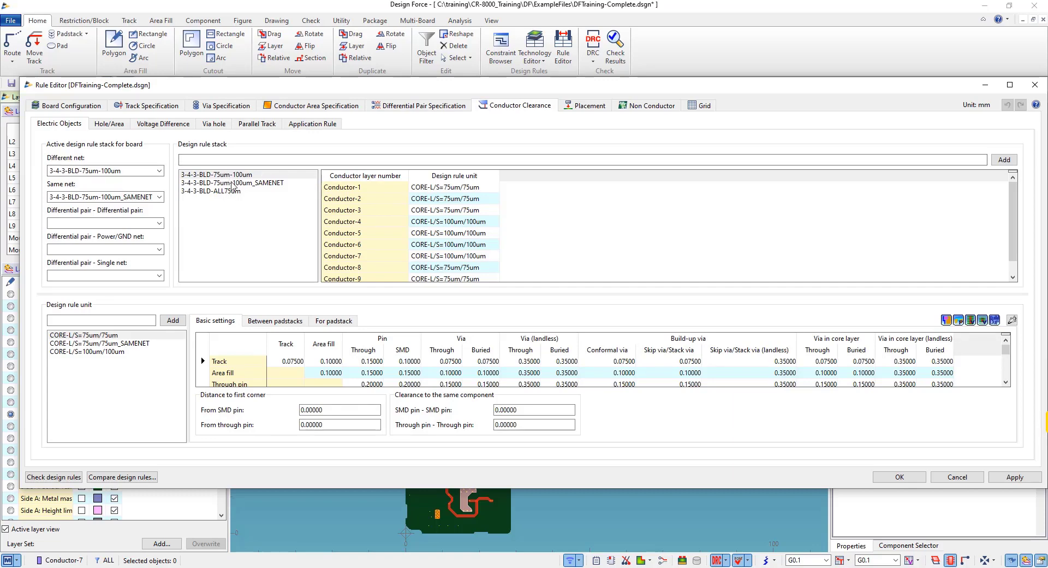
- Inspect the 3-4-3-BLD stacks' rule units, ending on CORE-L/S=75um/75um_SAMENET basic settings
click(413, 195)
click(251, 183)
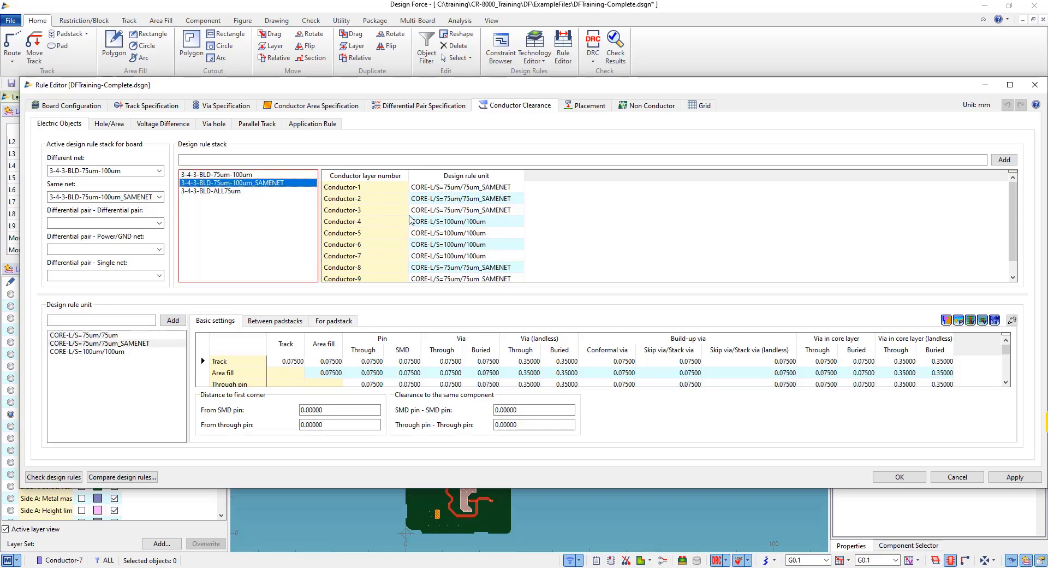
key(Down)
key(Down)
key(Down)
key(Down)
key(Down)
key(Down)
click(219, 175)
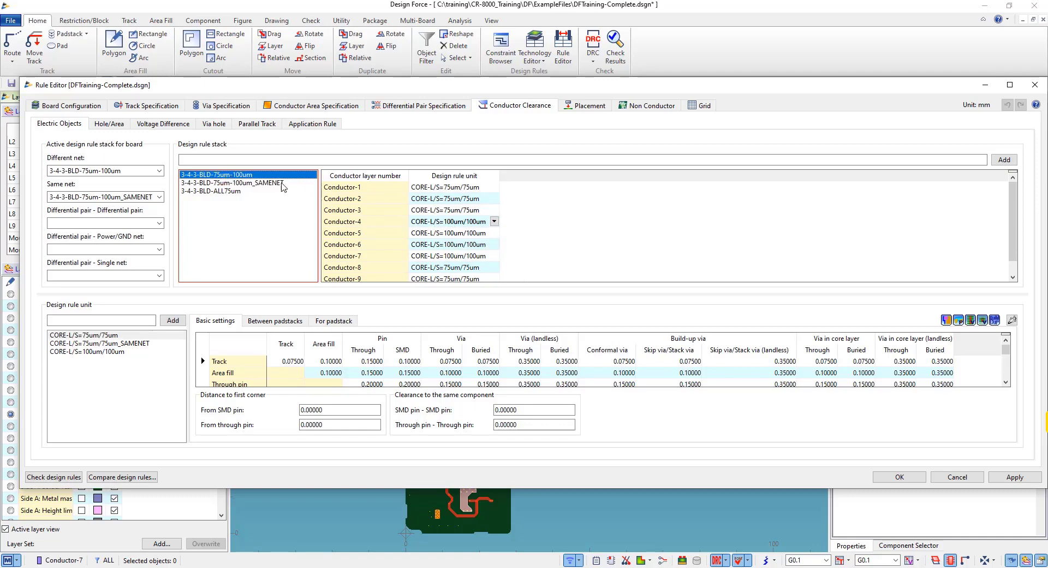
click(217, 192)
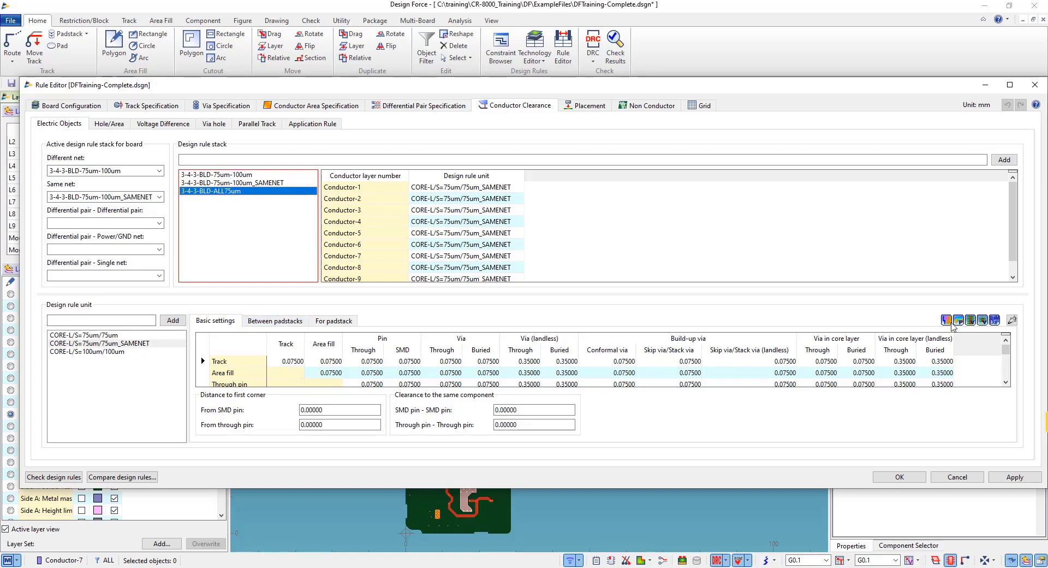
click(1006, 352)
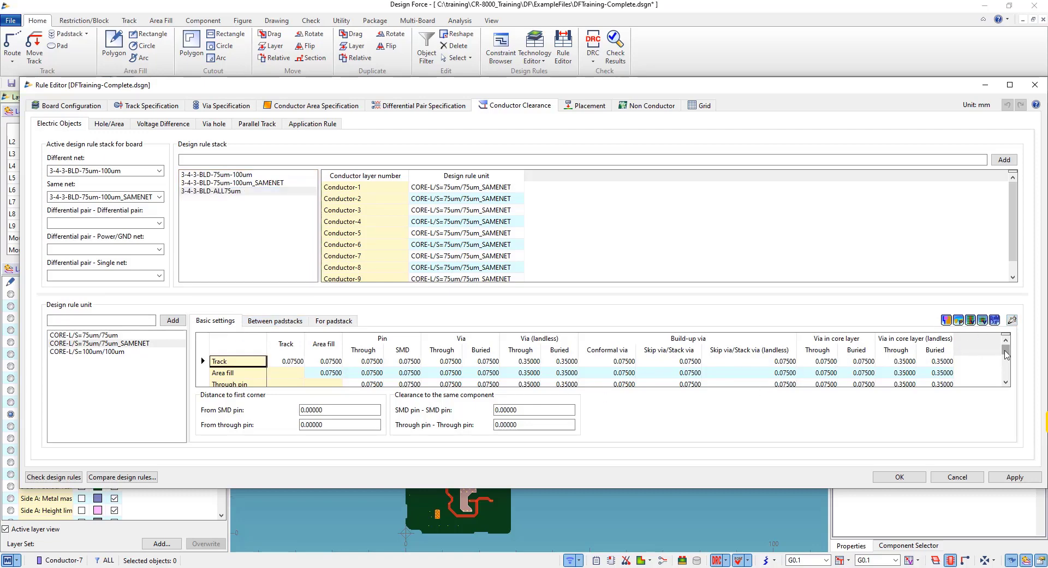
mouse_move(1005, 353)
mouse_down()
mouse_move(1006, 374)
mouse_move(1006, 352)
mouse_up()
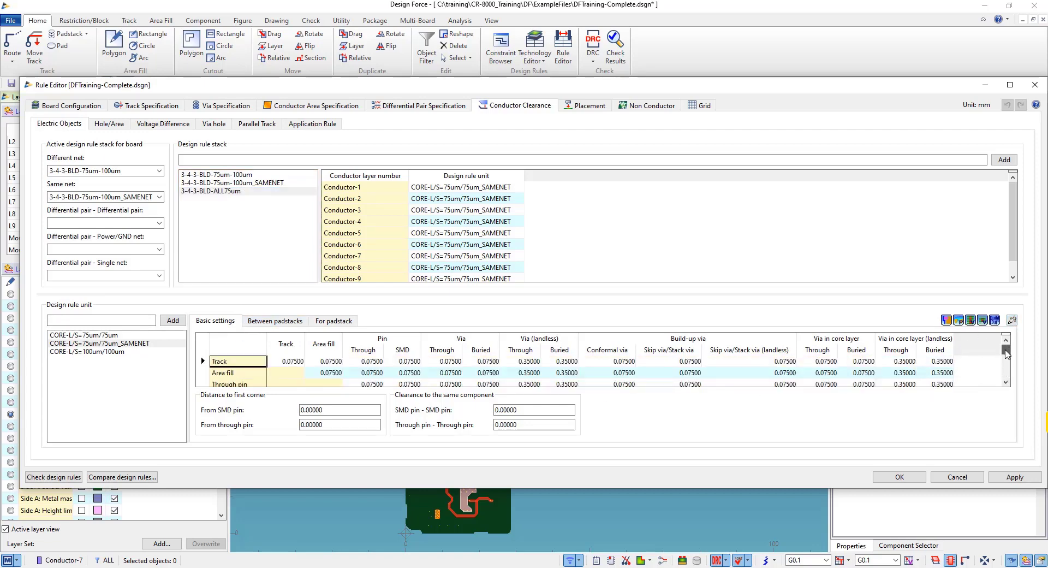
click(1011, 320)
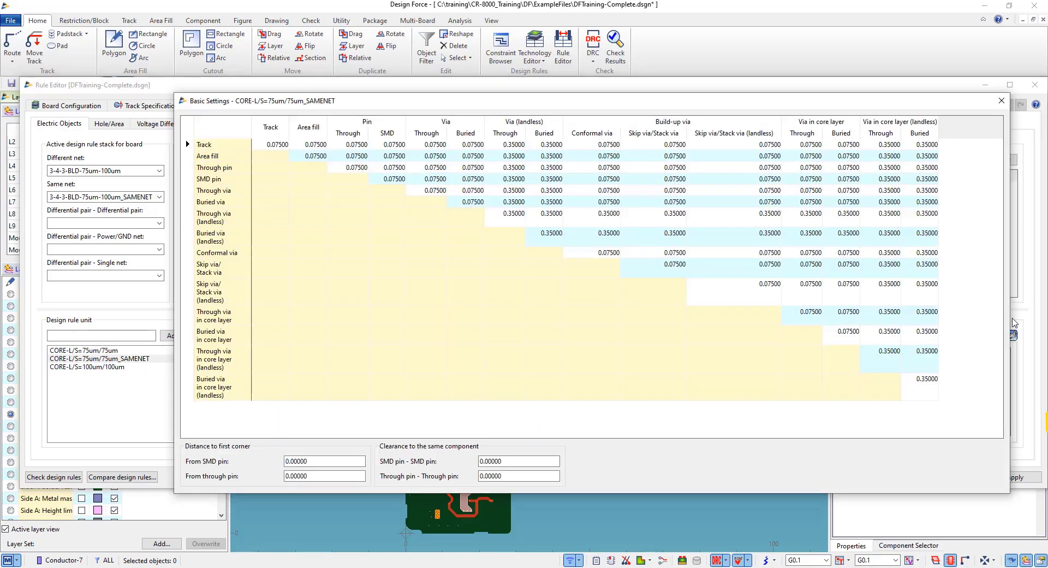
click(1000, 100)
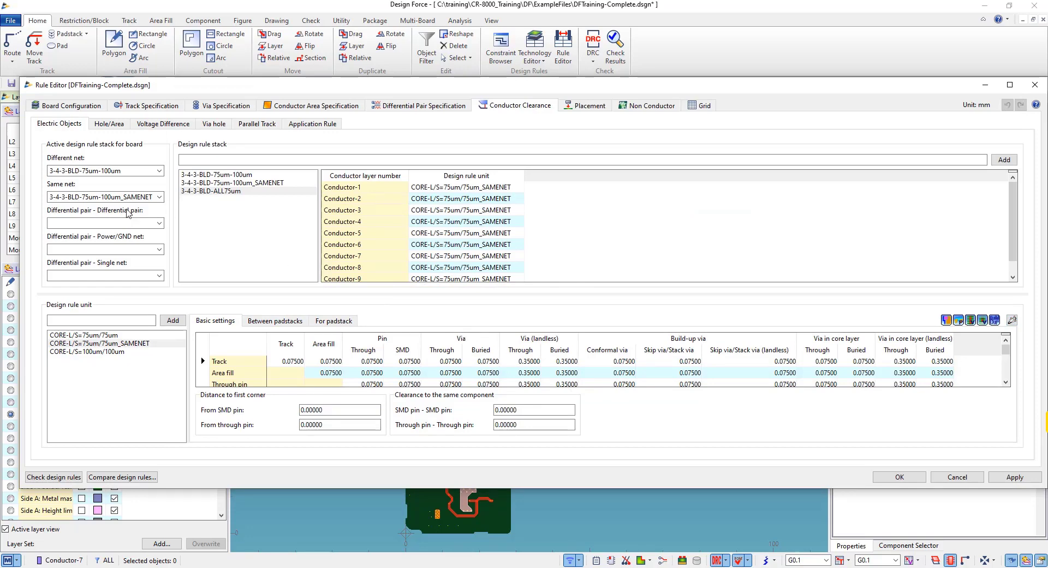
click(159, 223)
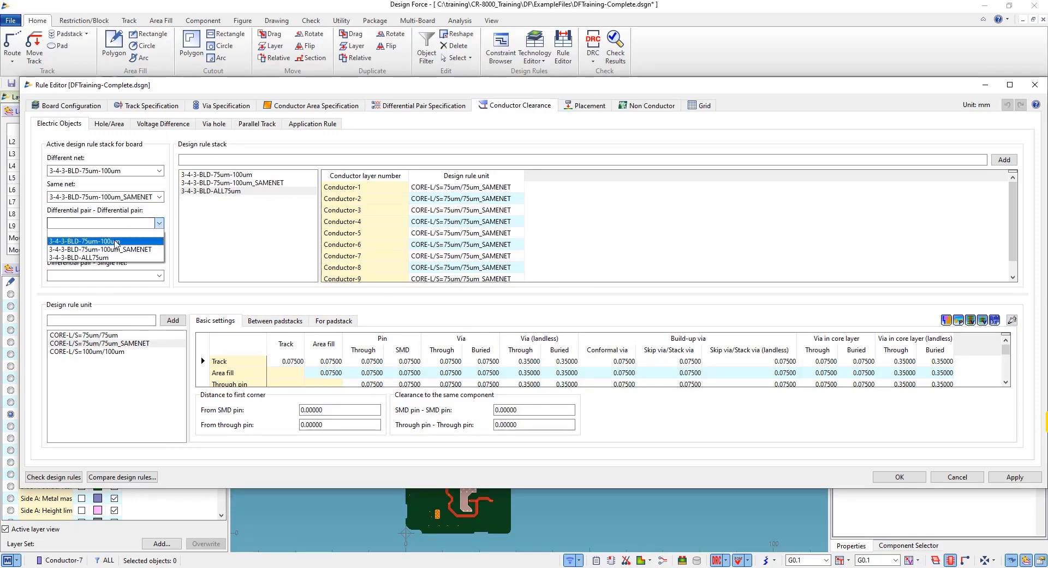
click(210, 242)
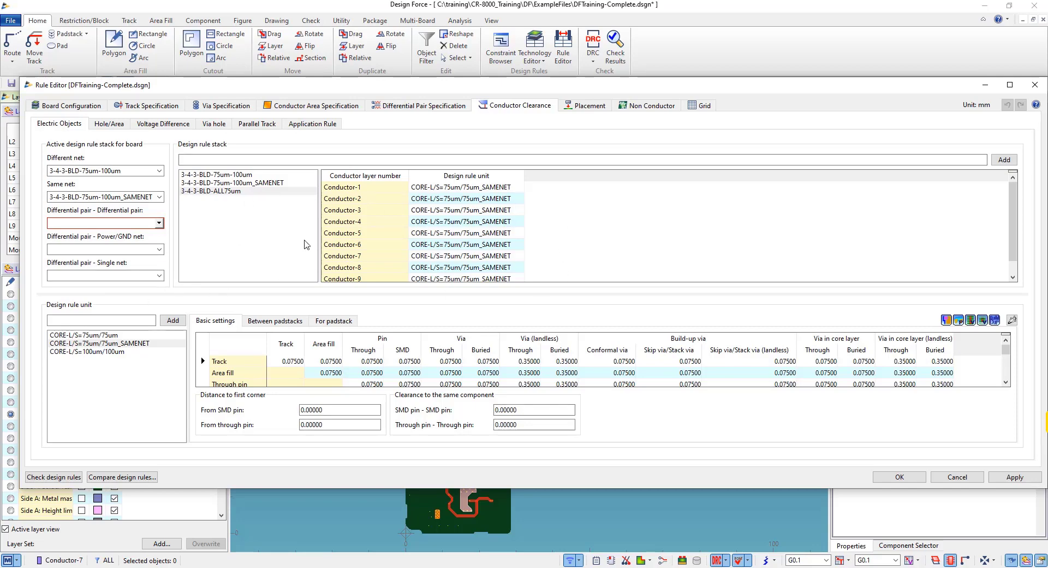
- Look through Hole/Area, Voltage Difference and Via hole rules, ending on Parallel Track
click(111, 127)
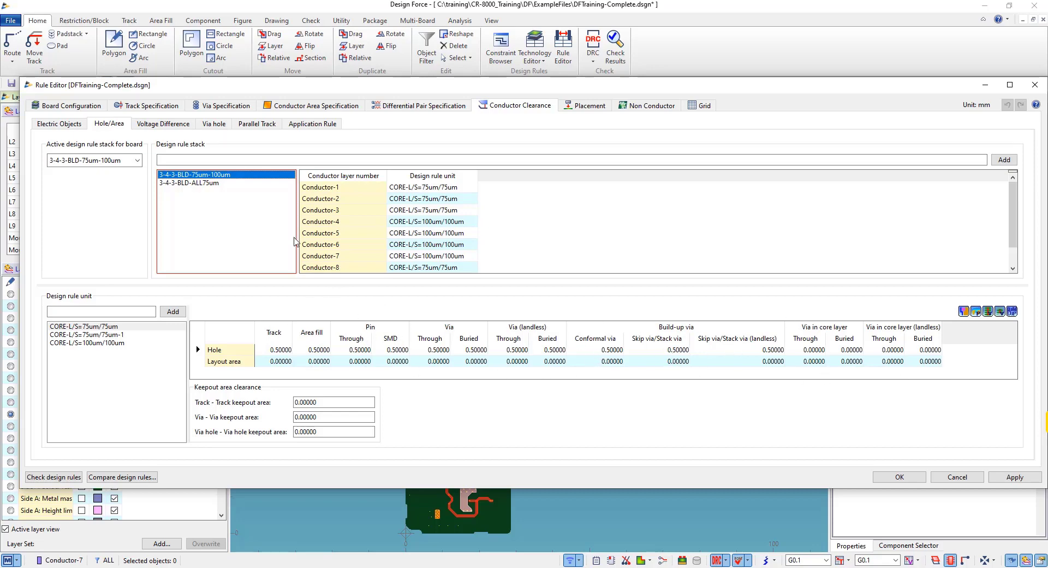
click(163, 124)
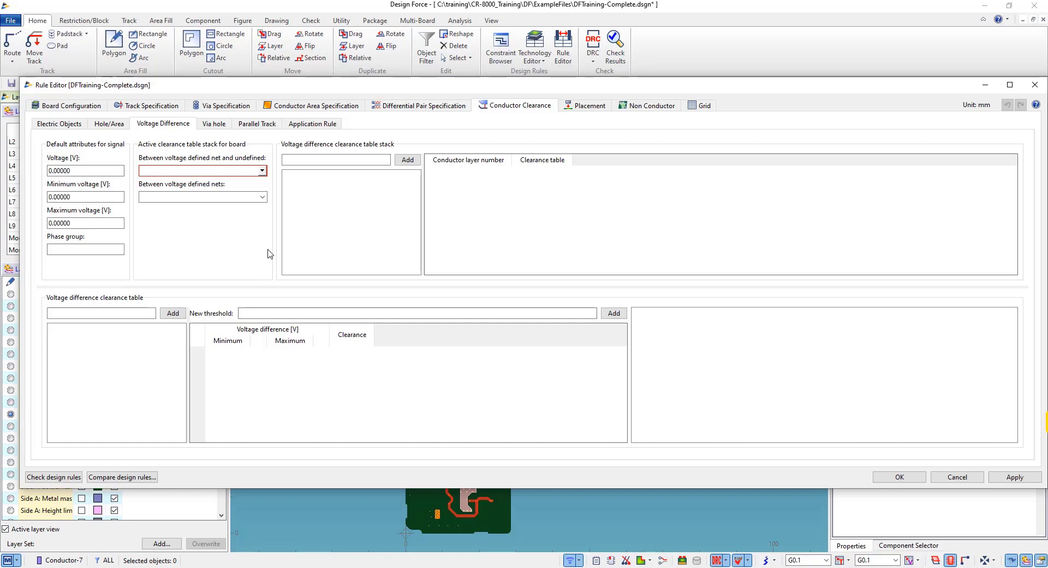
click(214, 123)
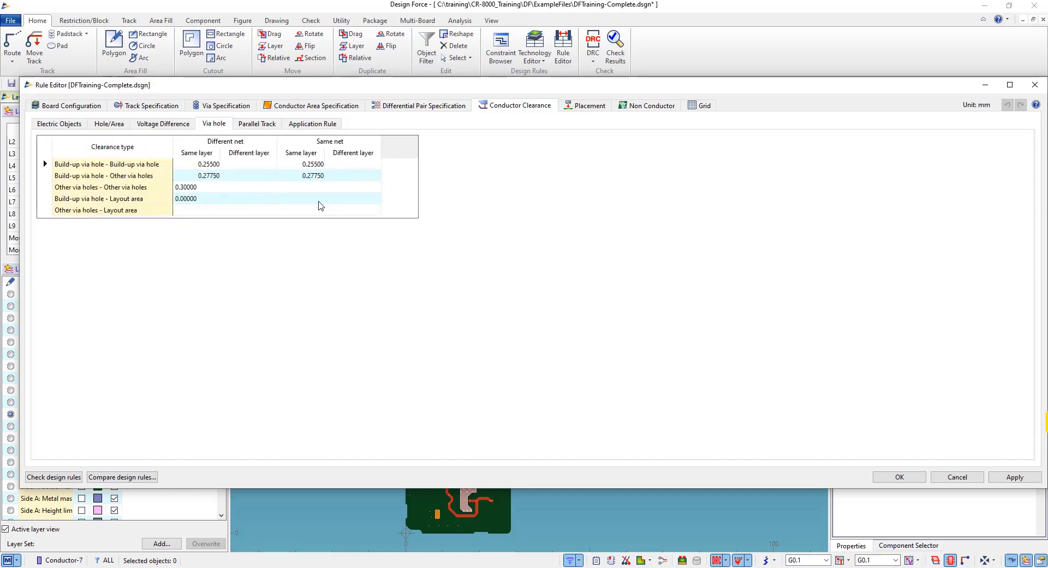
click(254, 123)
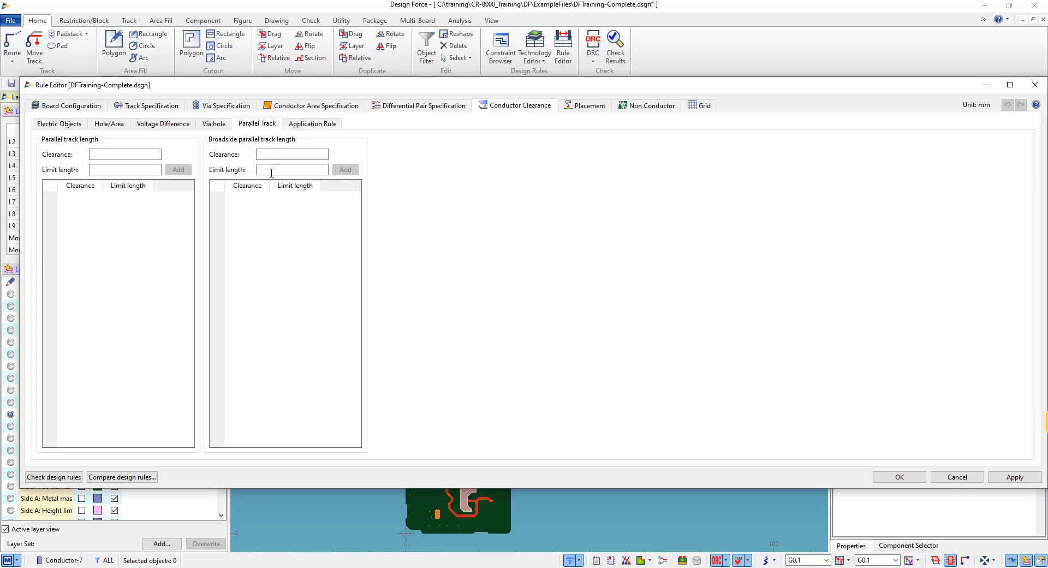
- Check the Placement rules, then show Non Conductor resist clearances 0.075 and 0.05
click(584, 106)
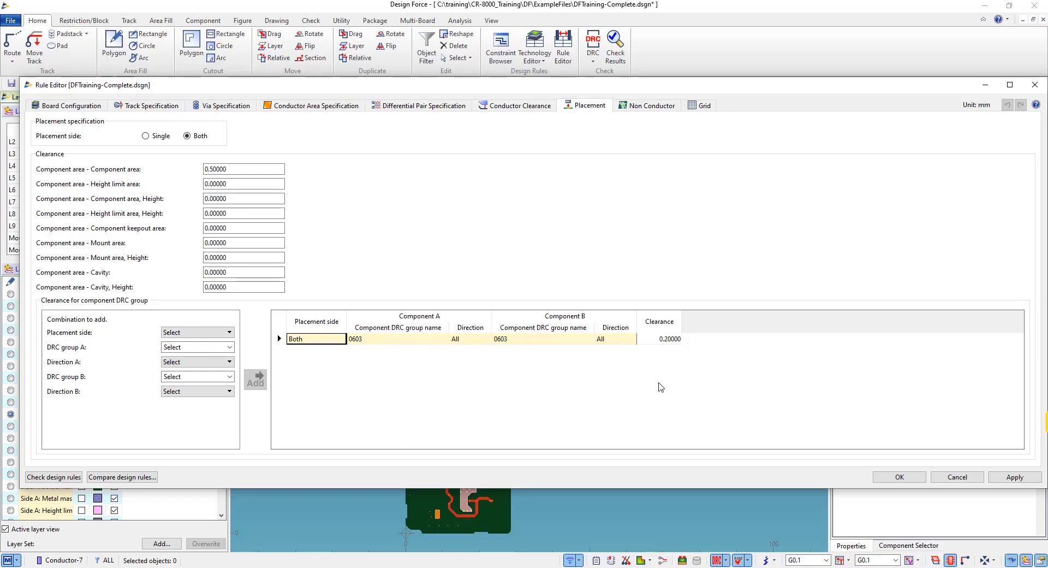
click(647, 106)
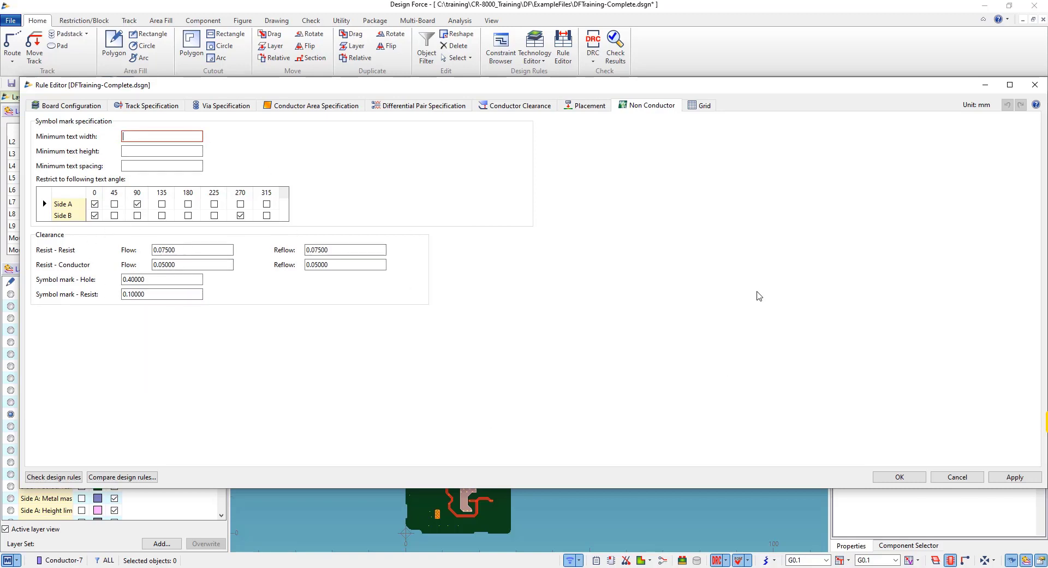
- Check the Grid settings, then view the 200 × 130 board's 3-4-3 build-up stack-up
click(699, 106)
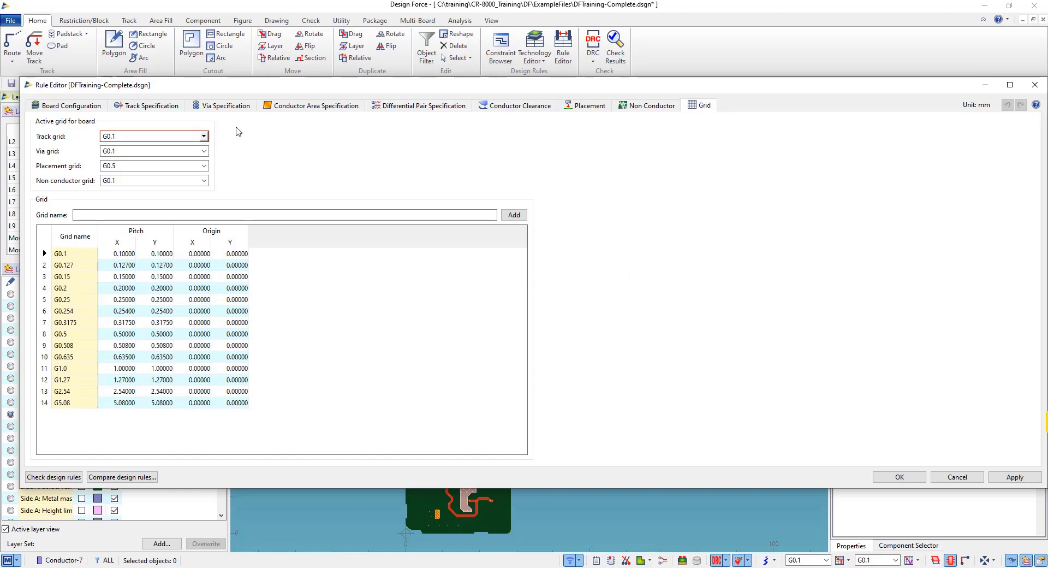
click(73, 105)
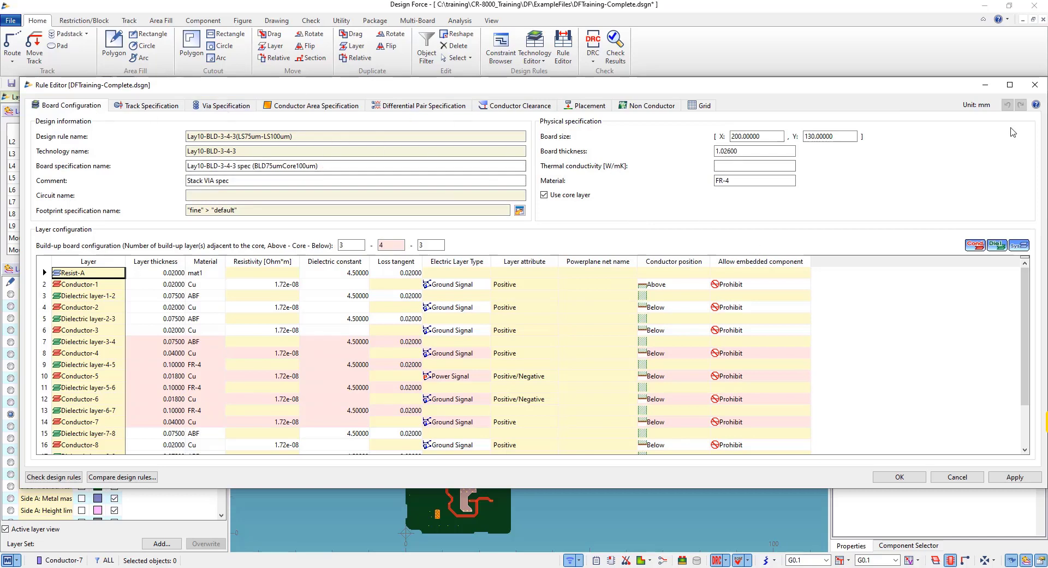
- Close the Rule Editor and open the Constraint Browser, accepting that earlier operations can't be undone
click(1041, 87)
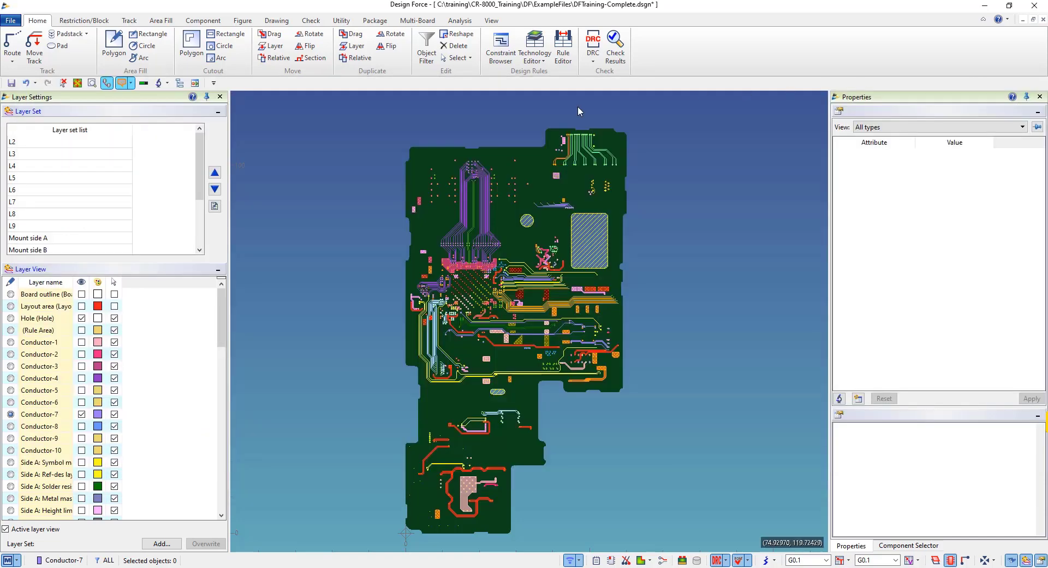
click(498, 47)
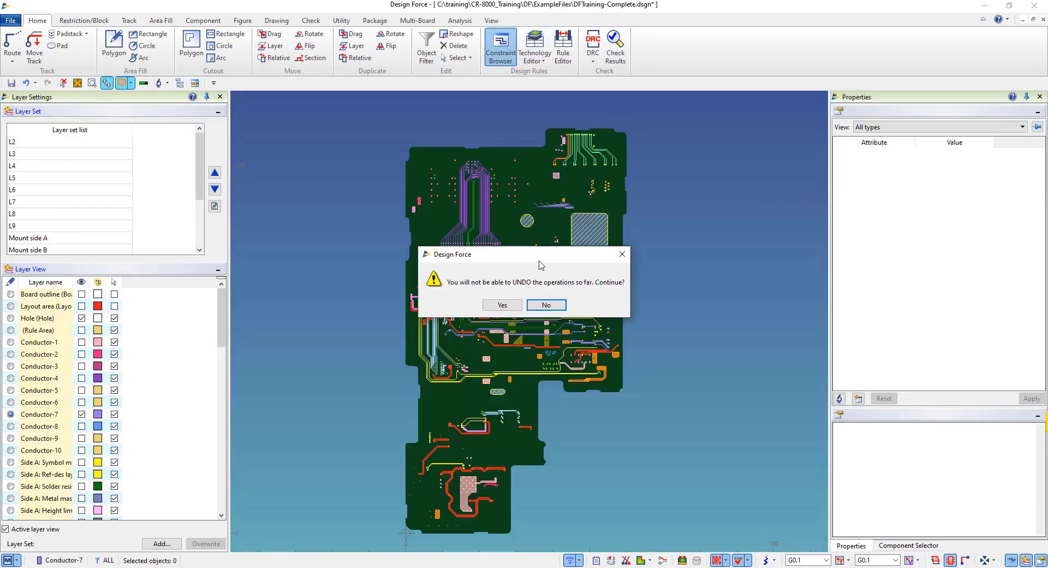
click(502, 305)
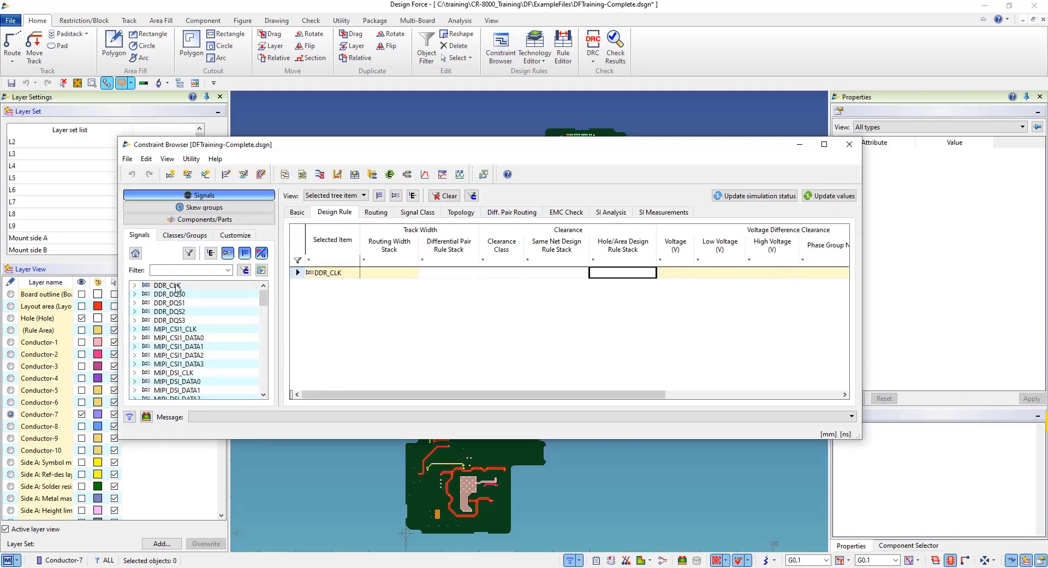
- Inspect DDR_CLK's empty rule stack lists, then show the design rules for net AP_RTCK
click(465, 273)
click(473, 272)
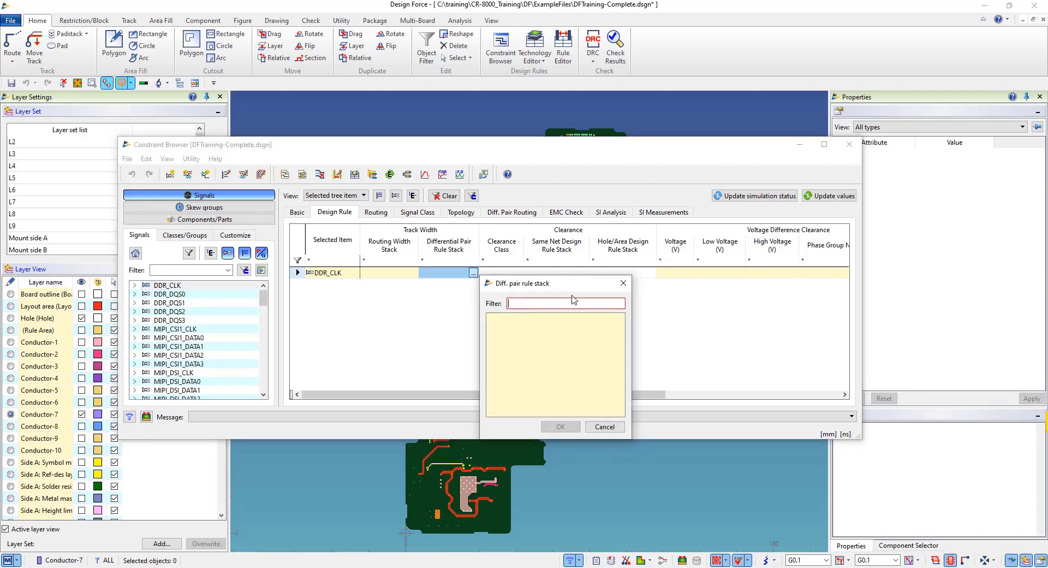
click(623, 283)
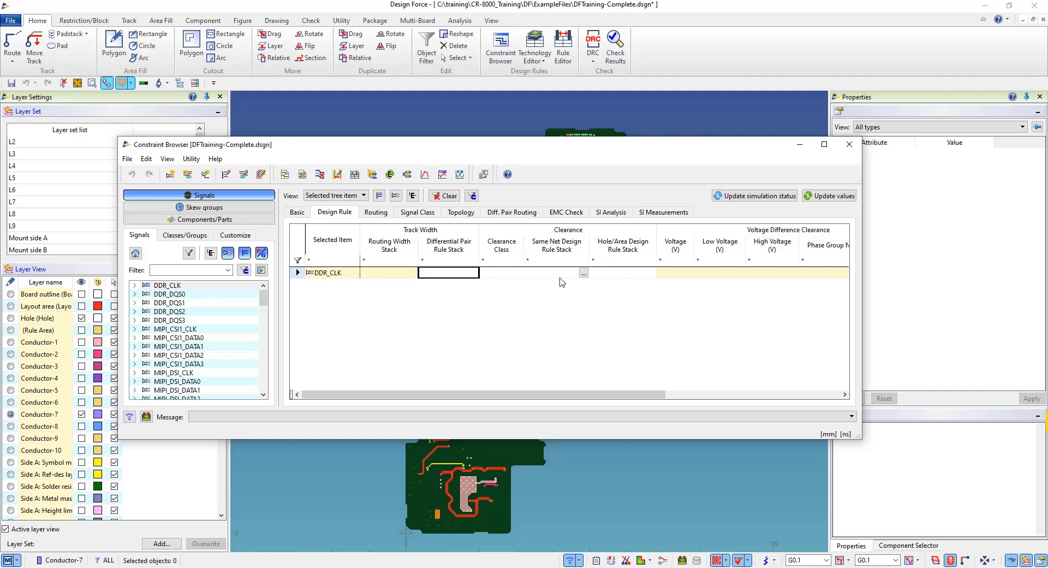
click(584, 272)
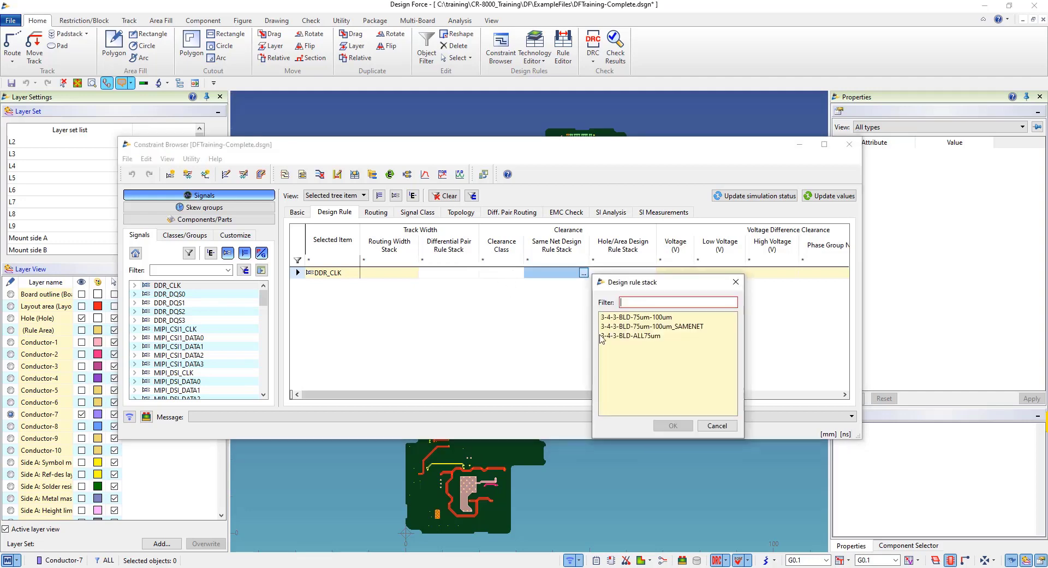
click(735, 282)
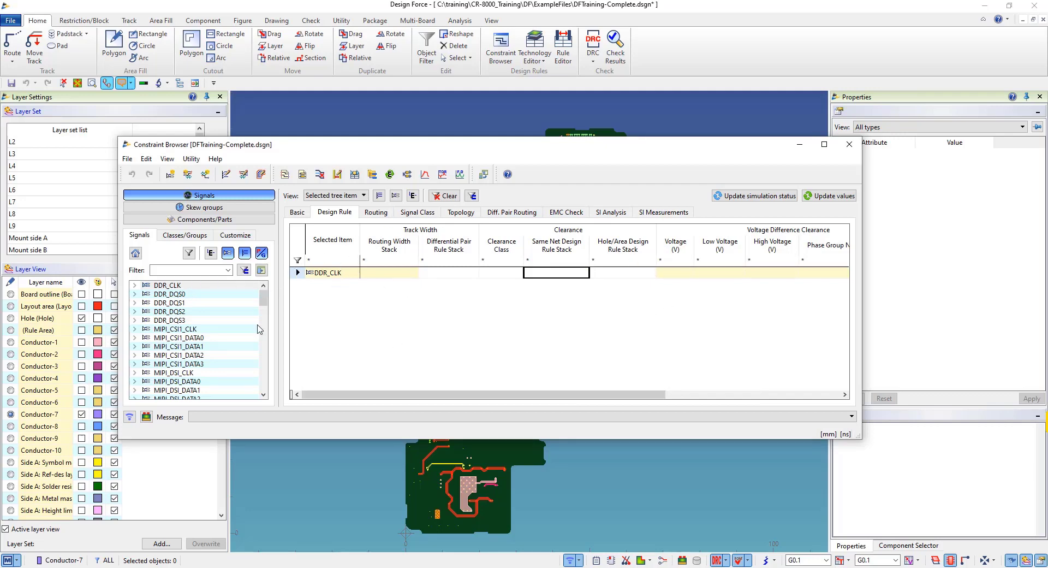
click(210, 253)
click(173, 288)
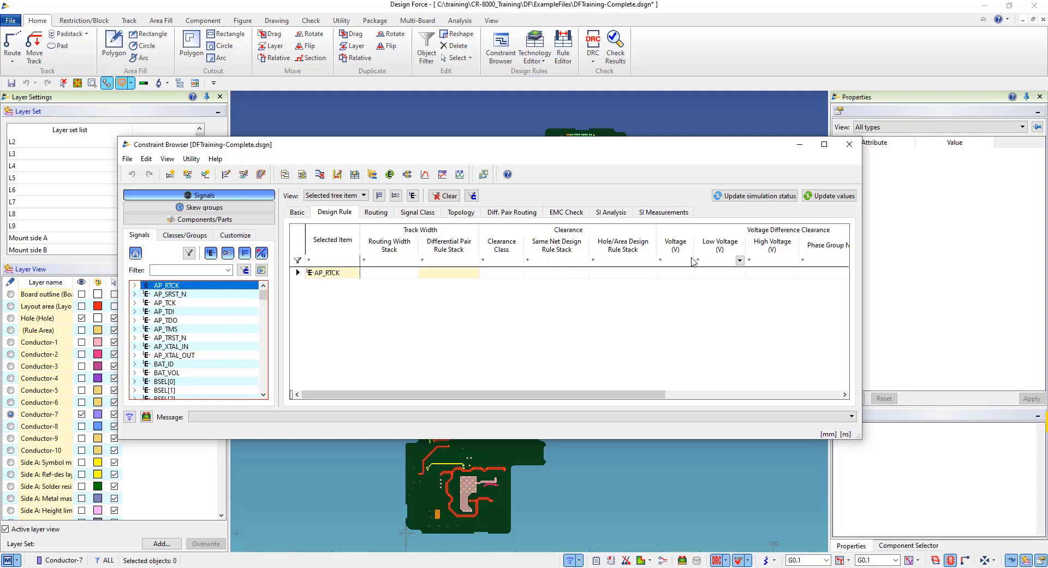
- Create a new clearance class named Clear1 via Utility > Edit Clearance Class
click(192, 158)
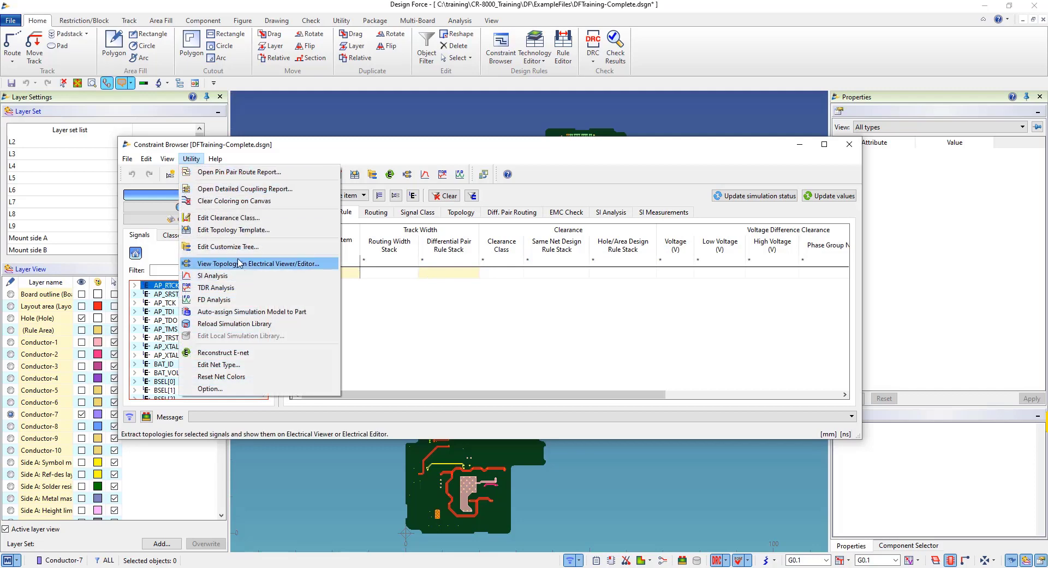
click(234, 219)
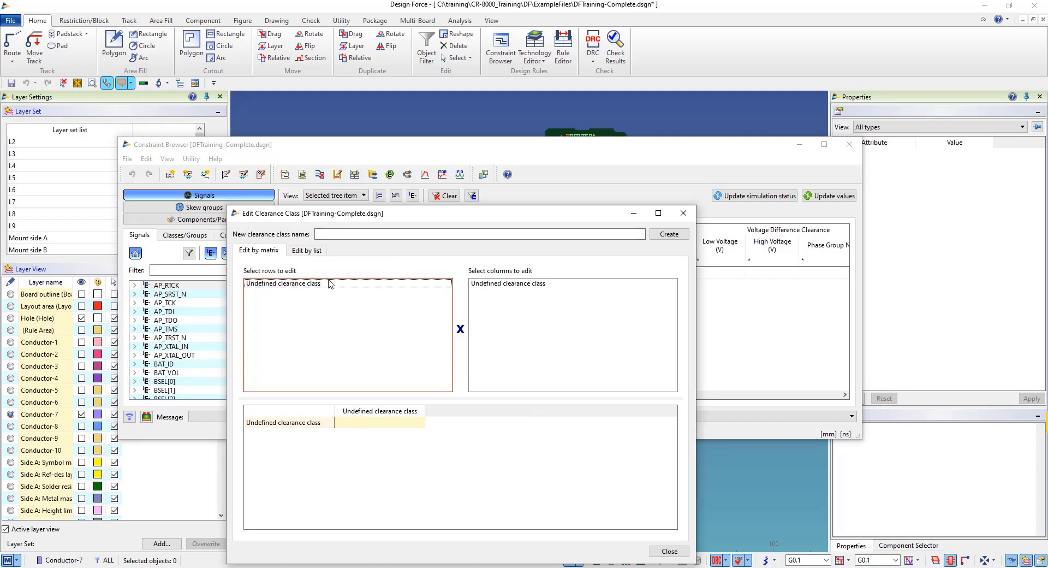
click(348, 233)
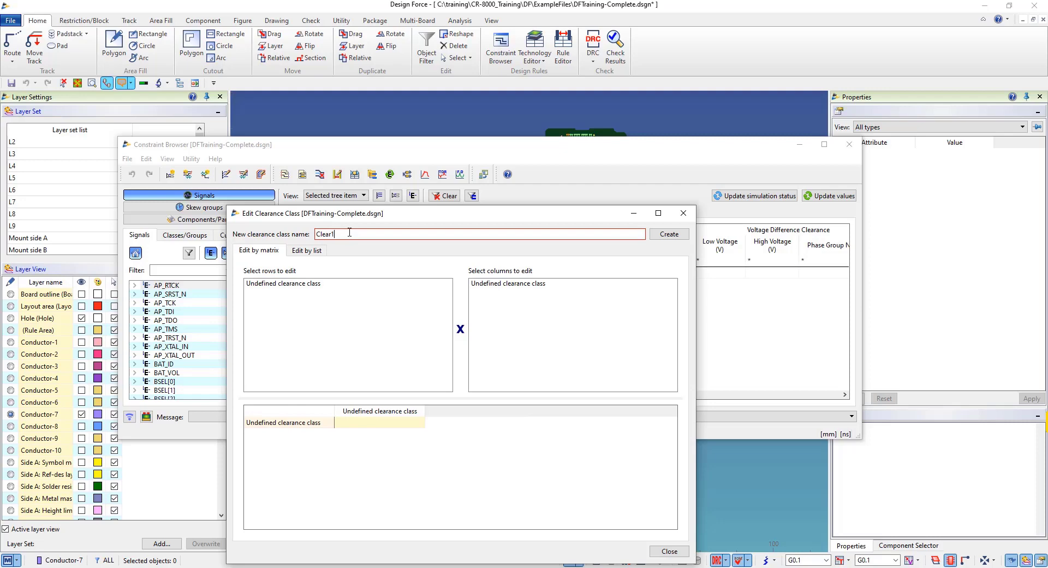
click(664, 236)
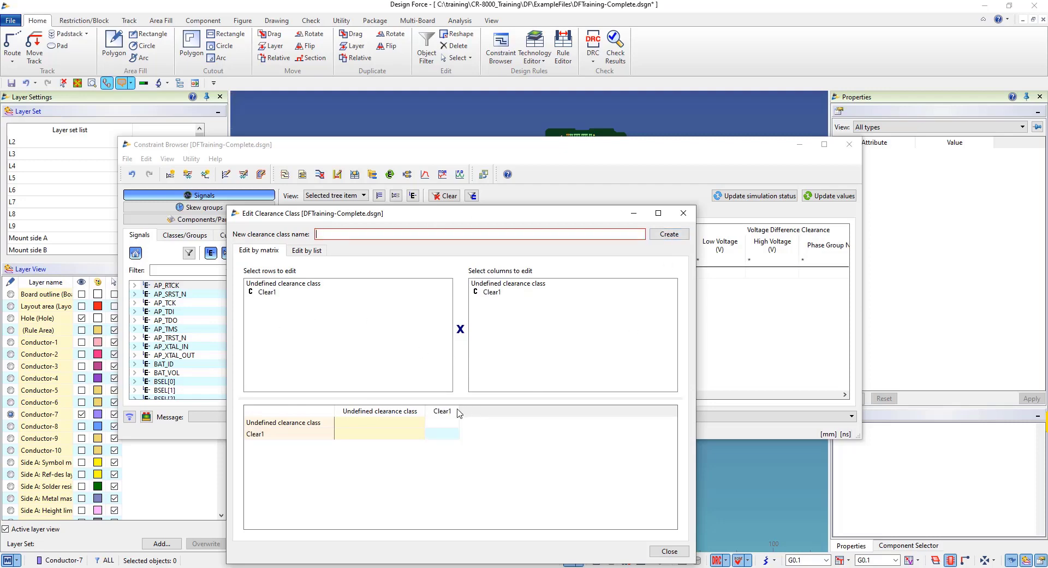
- Assign rule stack 3-4-3-BLD-75um-100um to the Clear1-to-Clear1 clearance cell
drag(460, 408, 529, 409)
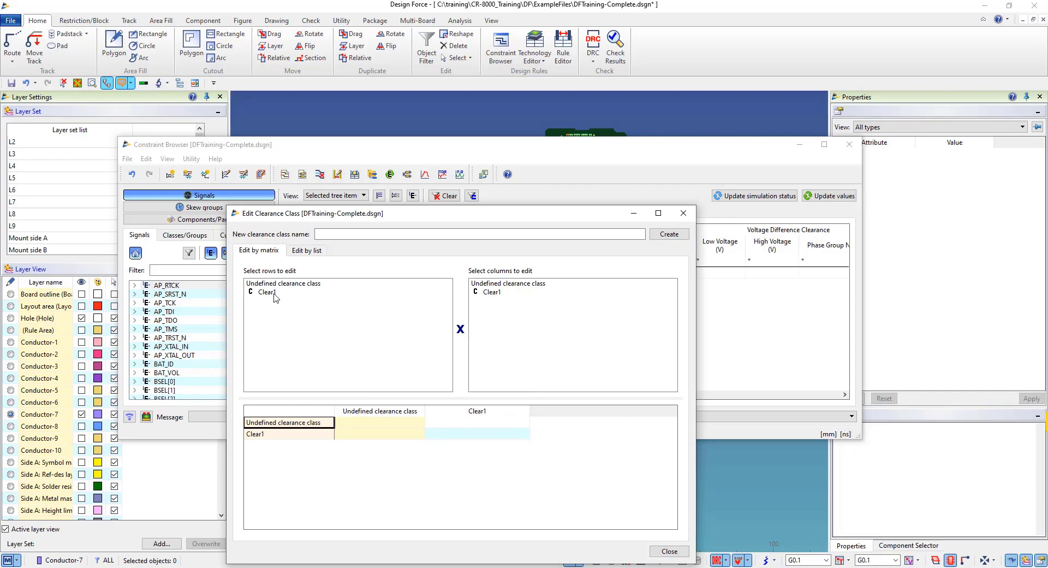
click(360, 436)
click(465, 434)
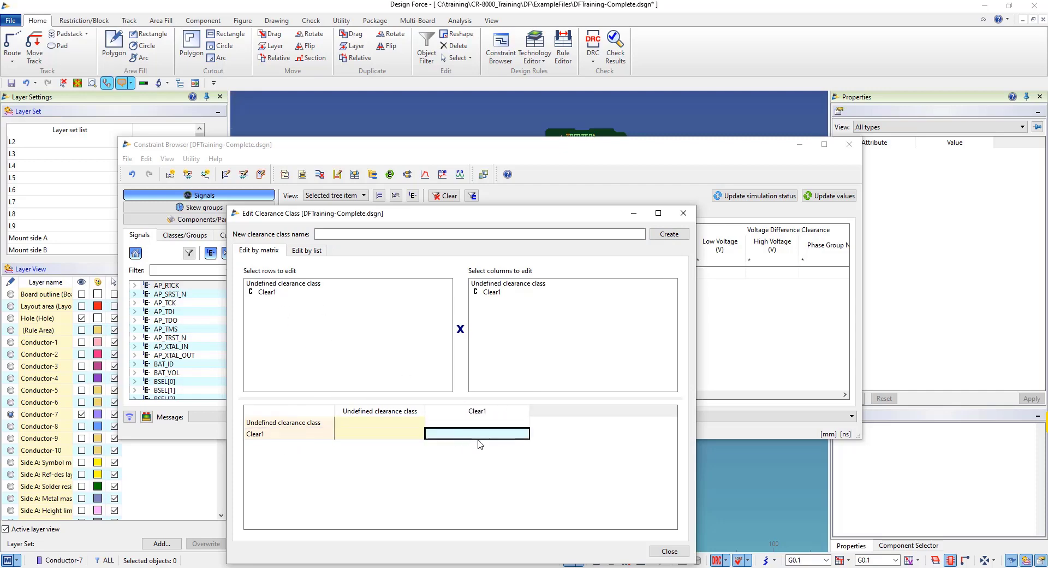
click(523, 434)
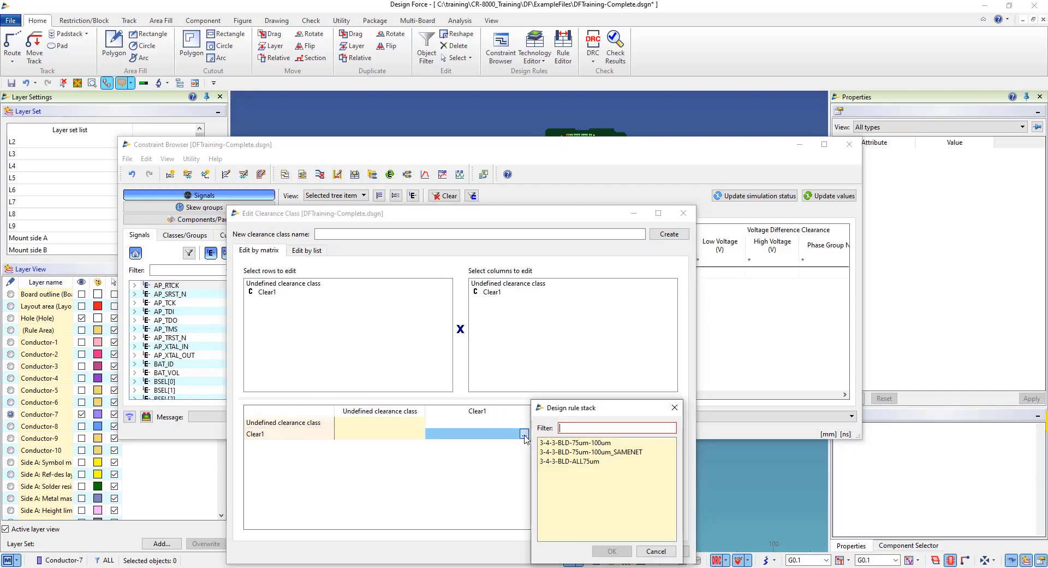
click(596, 443)
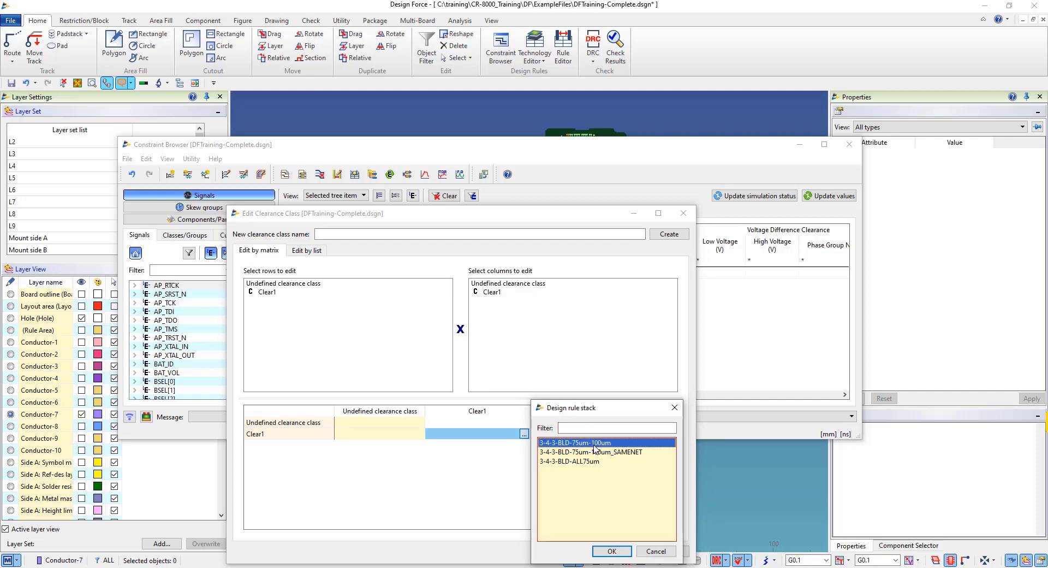
click(622, 550)
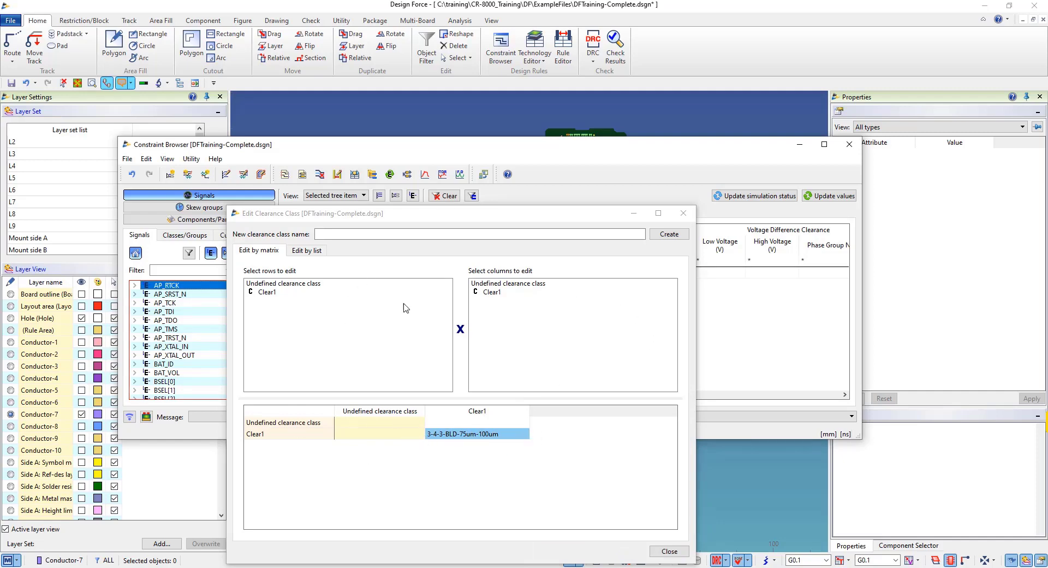
- Add a Clear2 class and give Clear2-to-Clear2 the 3-4-3-BLD-ALL75um rule stack
click(362, 235)
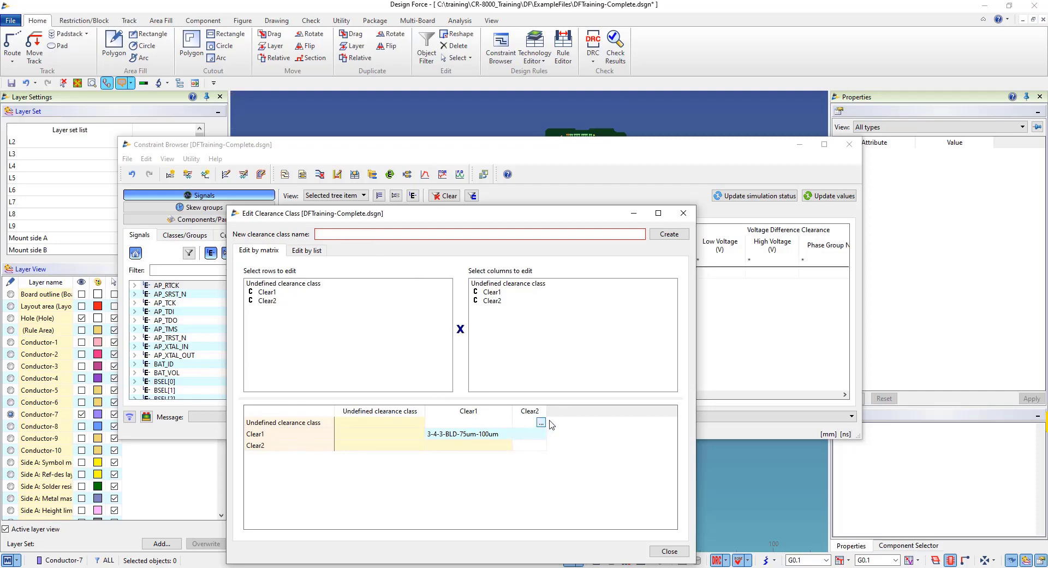
drag(548, 407, 594, 408)
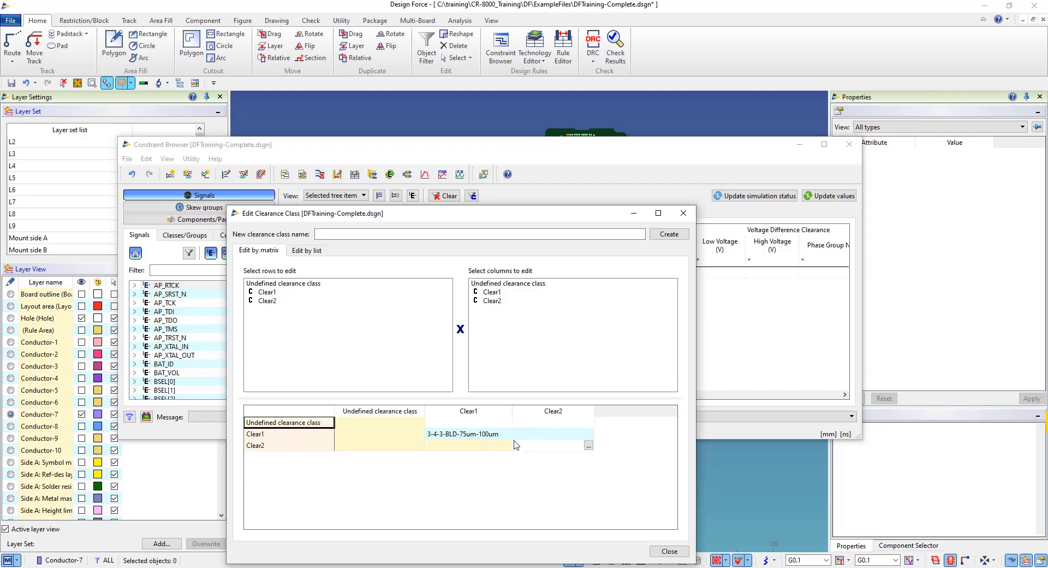
click(588, 445)
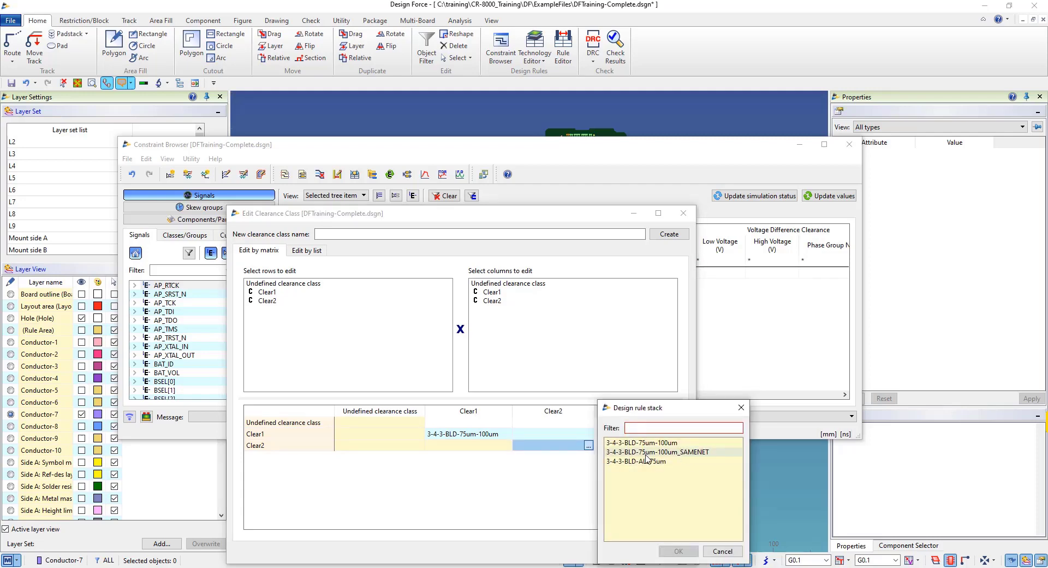
click(646, 462)
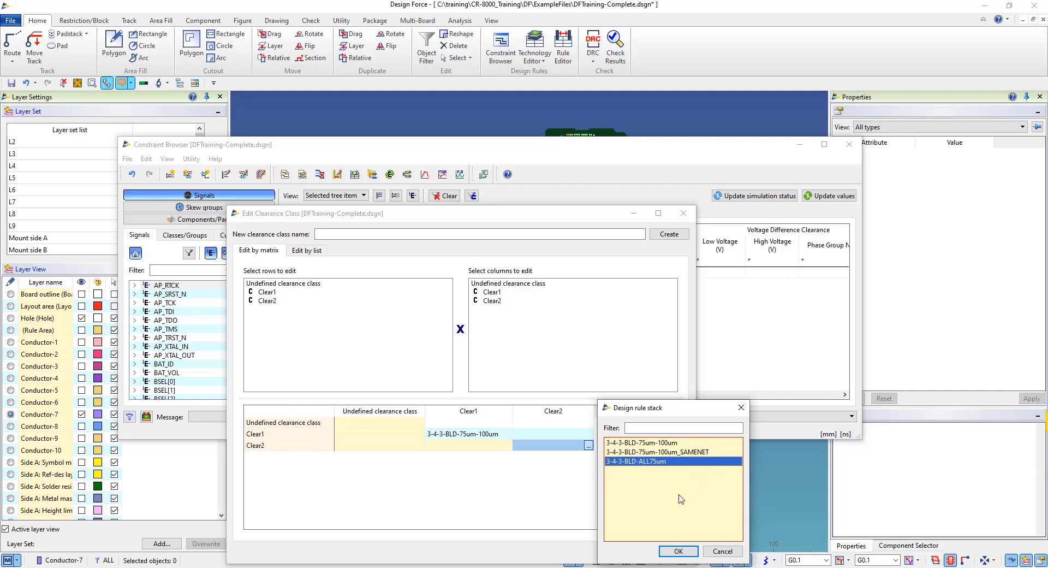
click(678, 551)
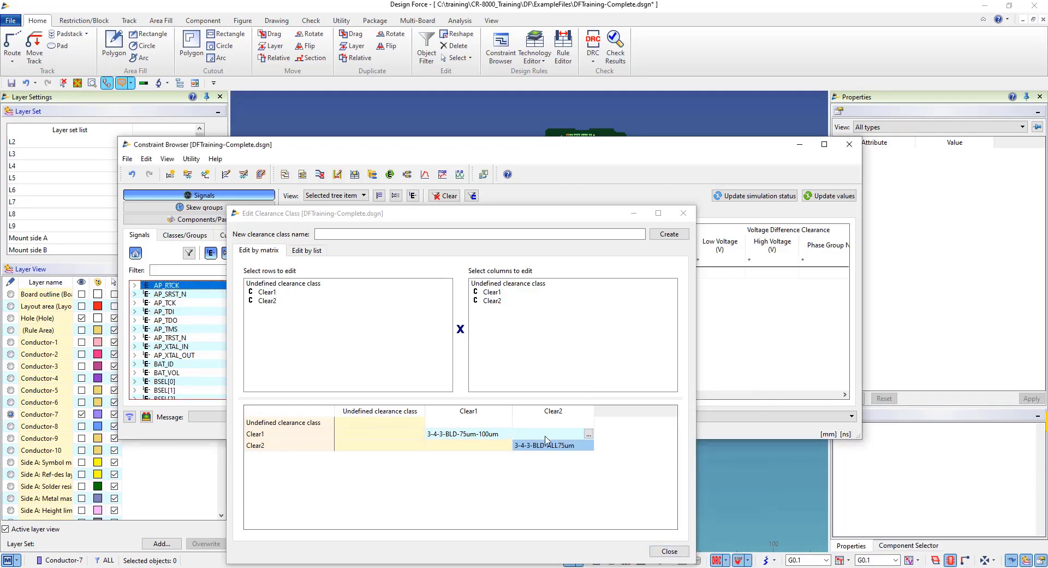
- Set the Clear1-to-Clear2 clearance to rule stack 3-4-3-BLD-75um-100um
click(588, 433)
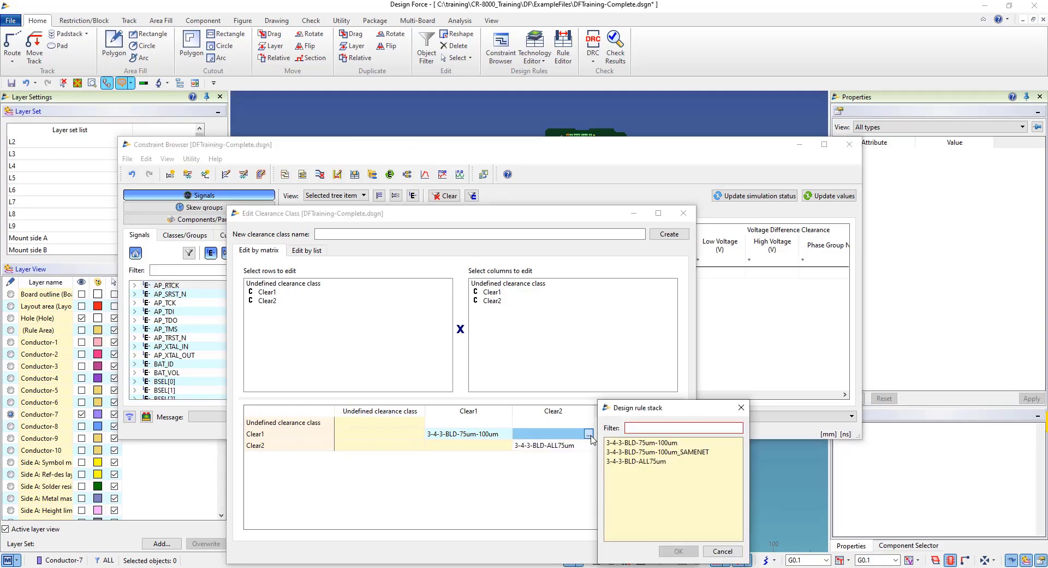
click(637, 443)
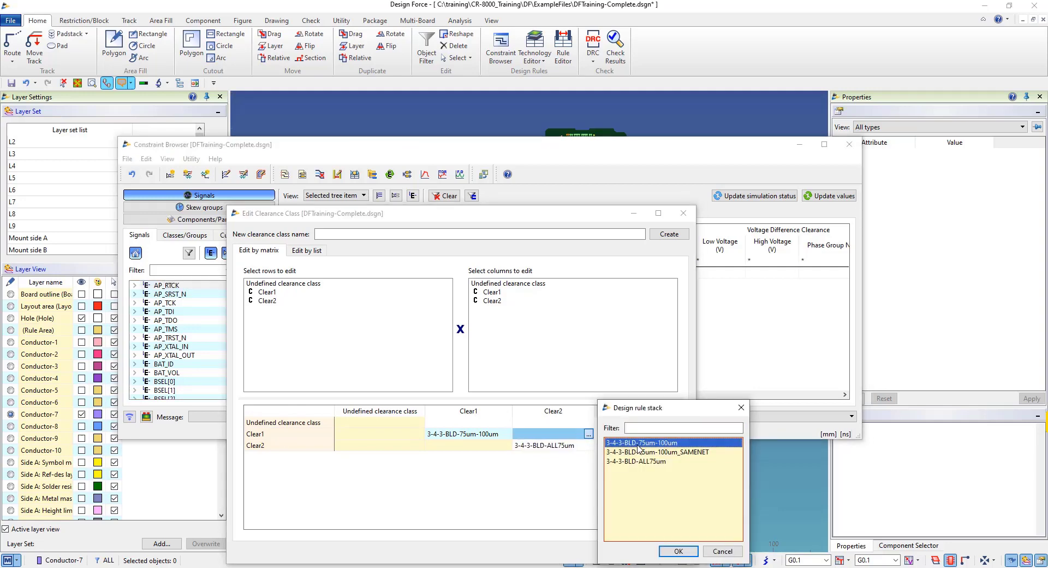
click(680, 550)
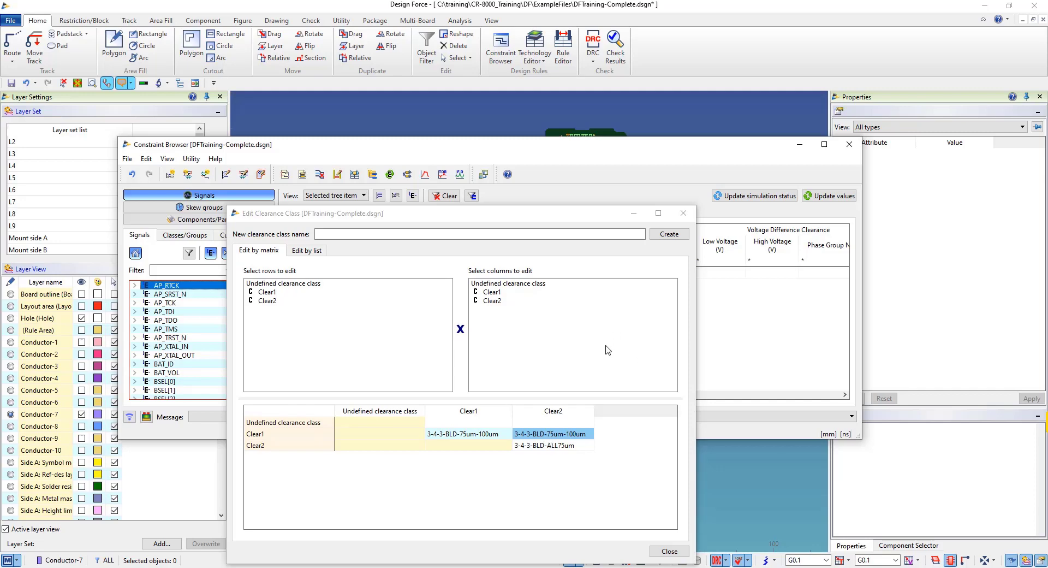
- Finish the clearance class editor and give net AP_RTCK clearance class Clear2
click(669, 551)
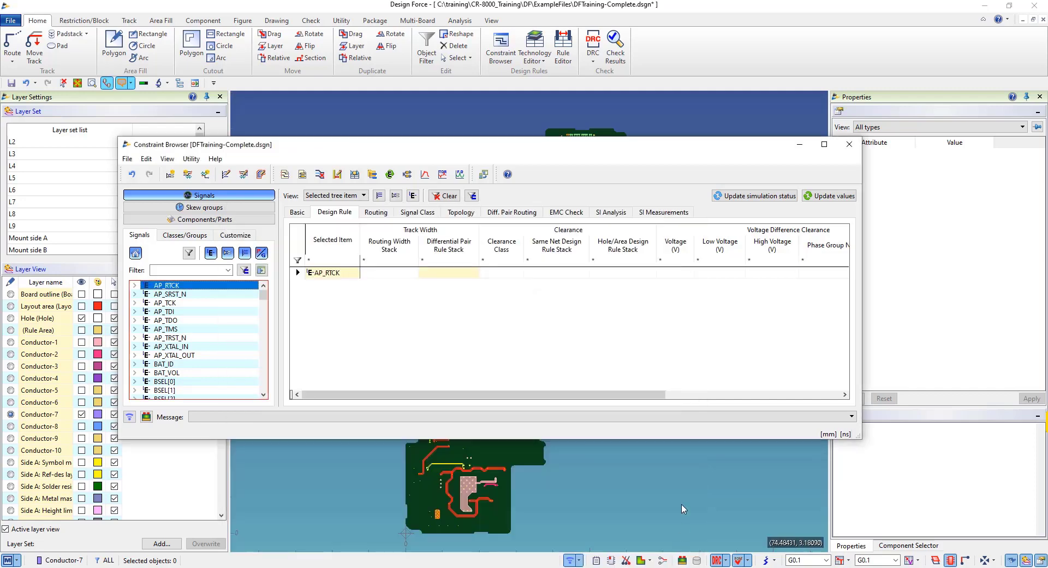
click(517, 273)
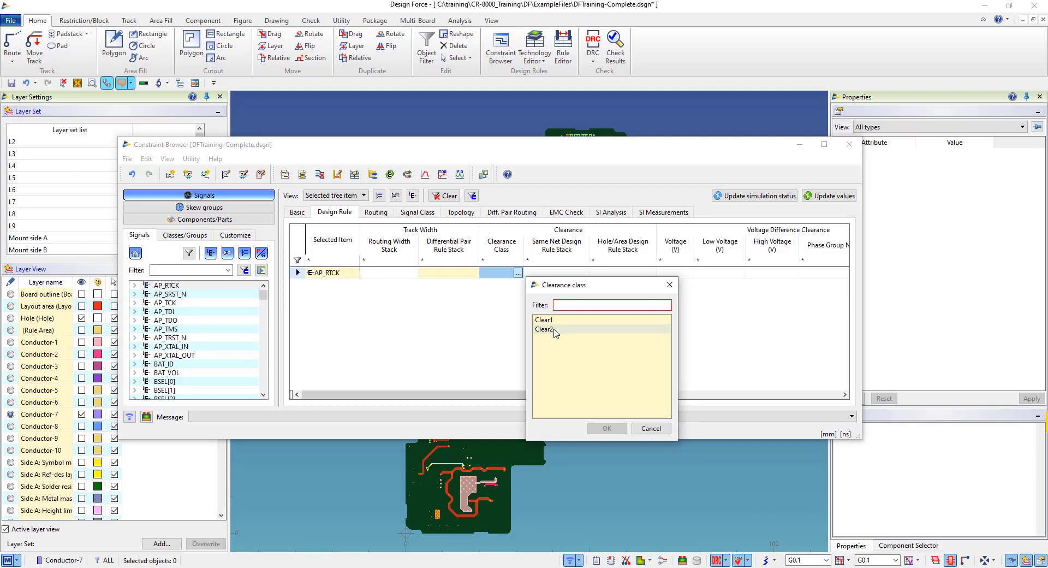
click(555, 329)
click(607, 428)
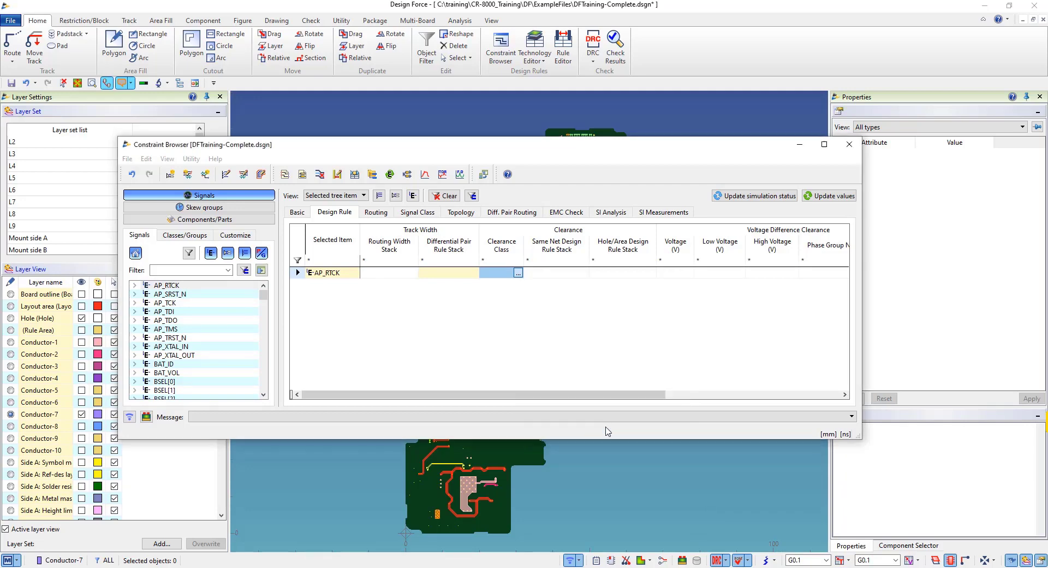
- Set AP_RTCK's routing width stack to line-all0.75, briefly checking the skew group constraints
click(409, 272)
click(412, 273)
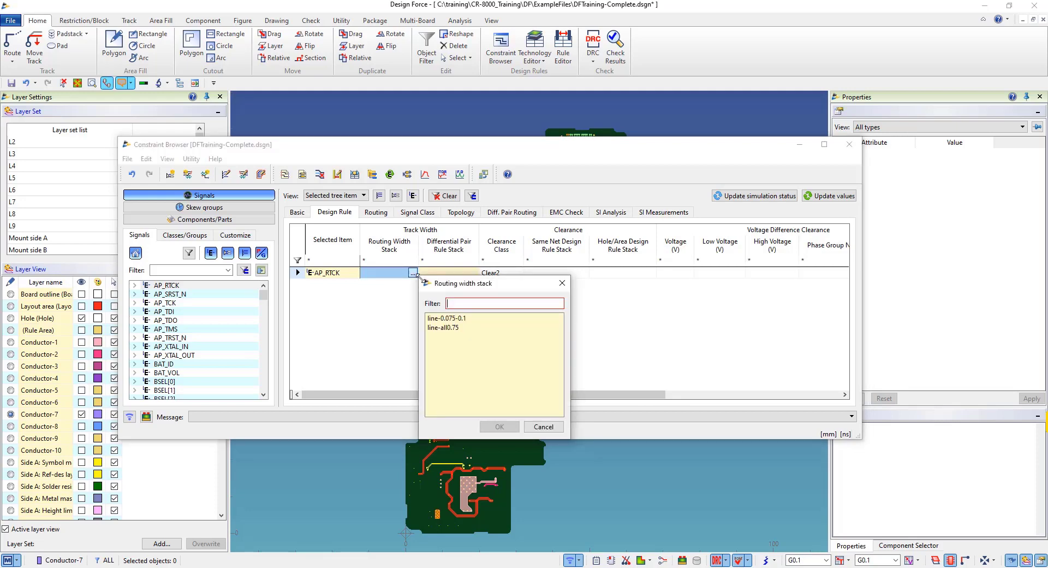
click(453, 328)
click(499, 426)
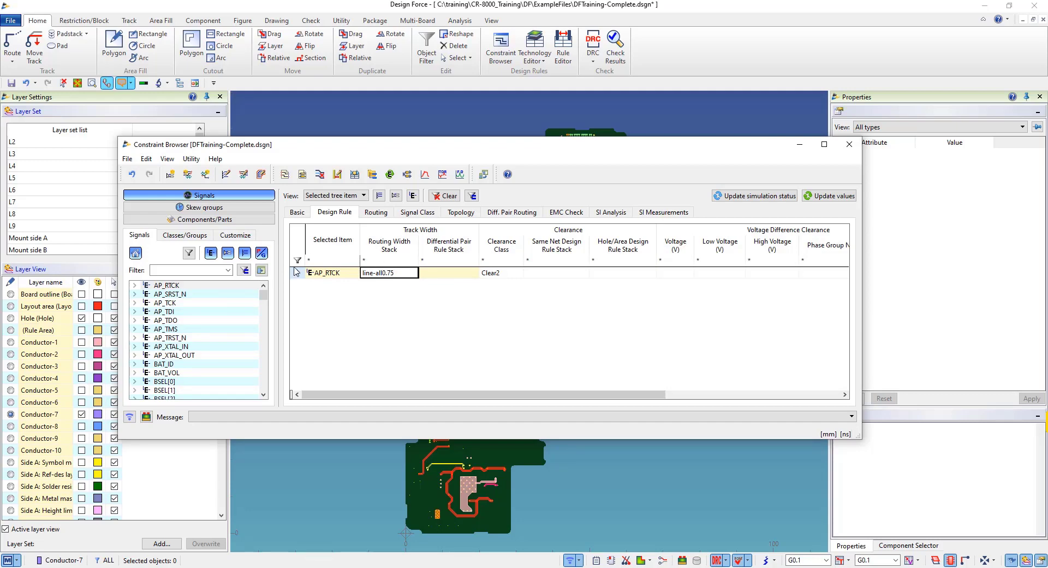
click(204, 207)
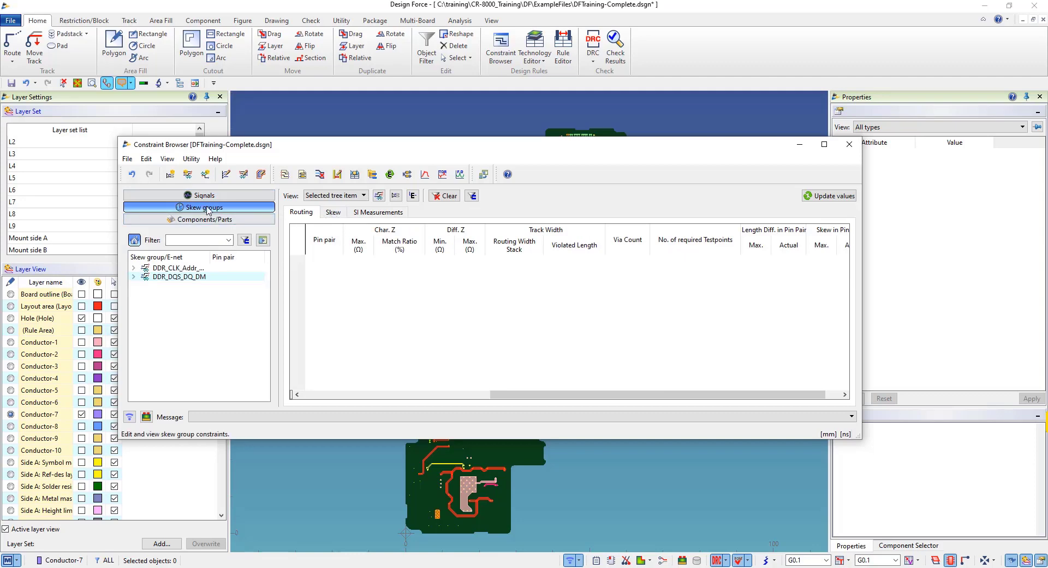
click(192, 196)
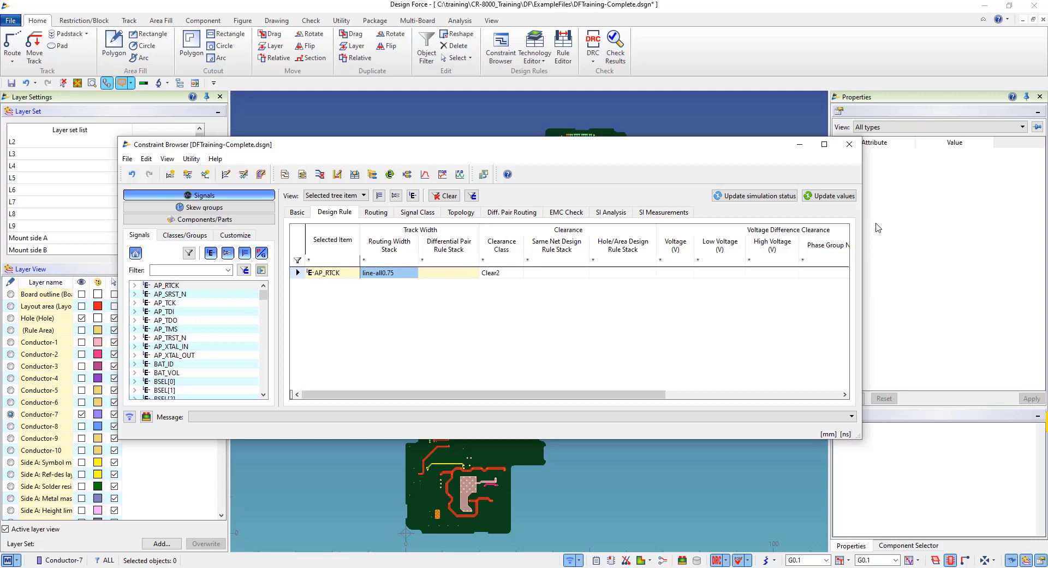
- Close the Constraint Browser and open DRC Settings from the Check tab's DRC menu
click(850, 144)
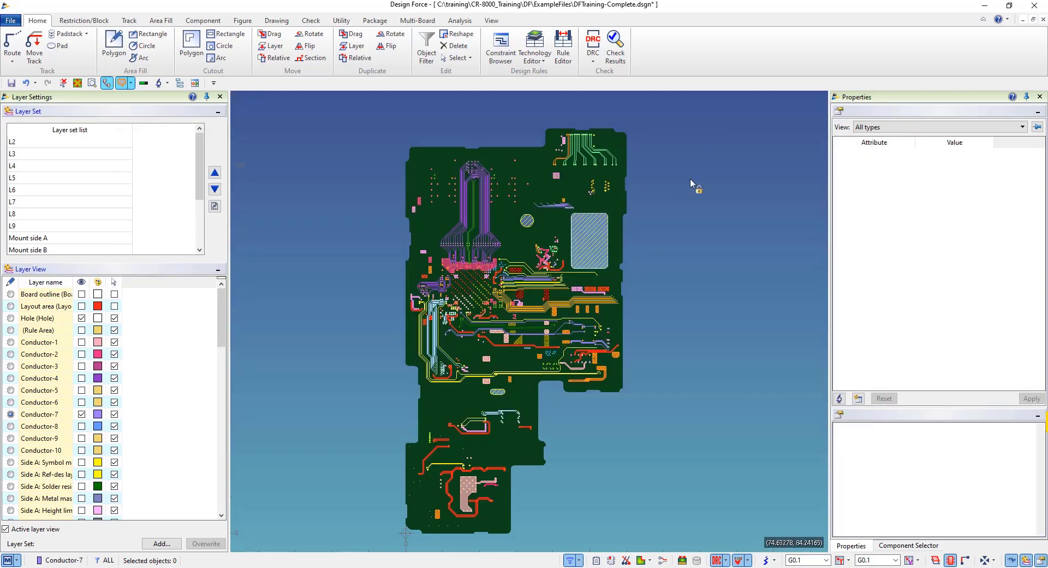
click(311, 22)
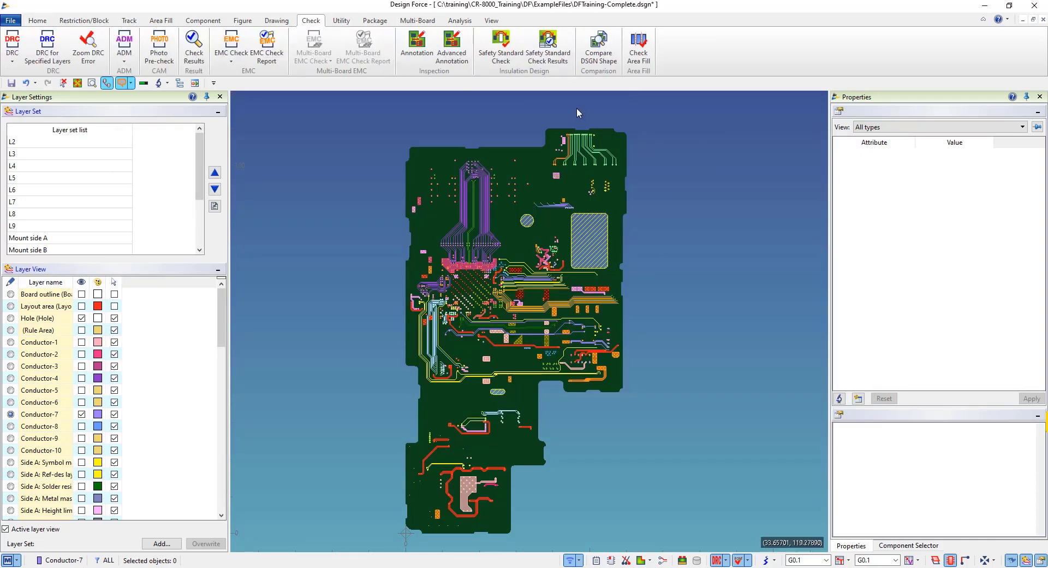
click(12, 62)
click(36, 76)
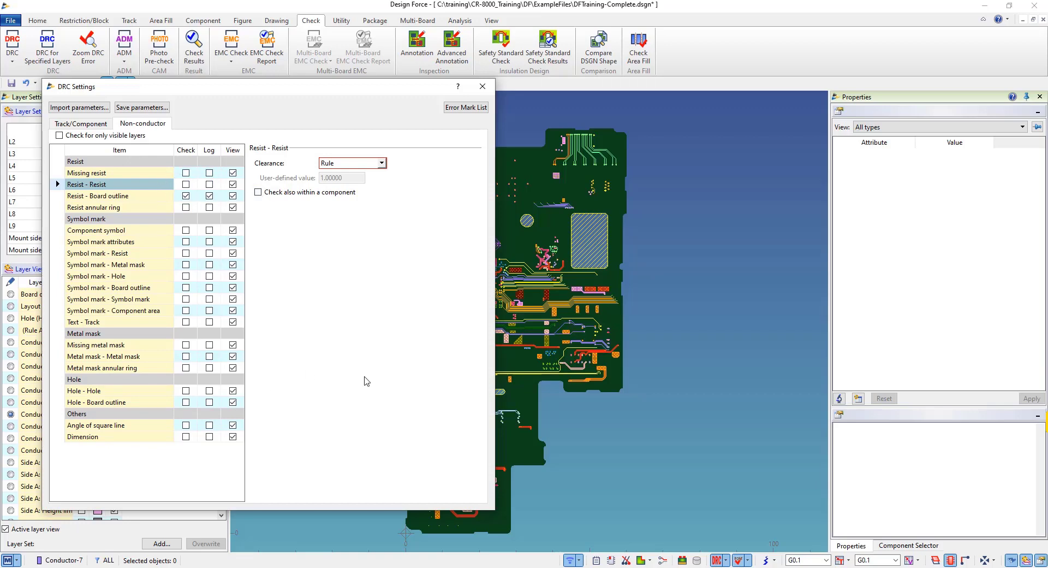
- Review the Track/Component checks, then switch Resist - Resist clearance to a user-defined value of 1.00000
click(90, 124)
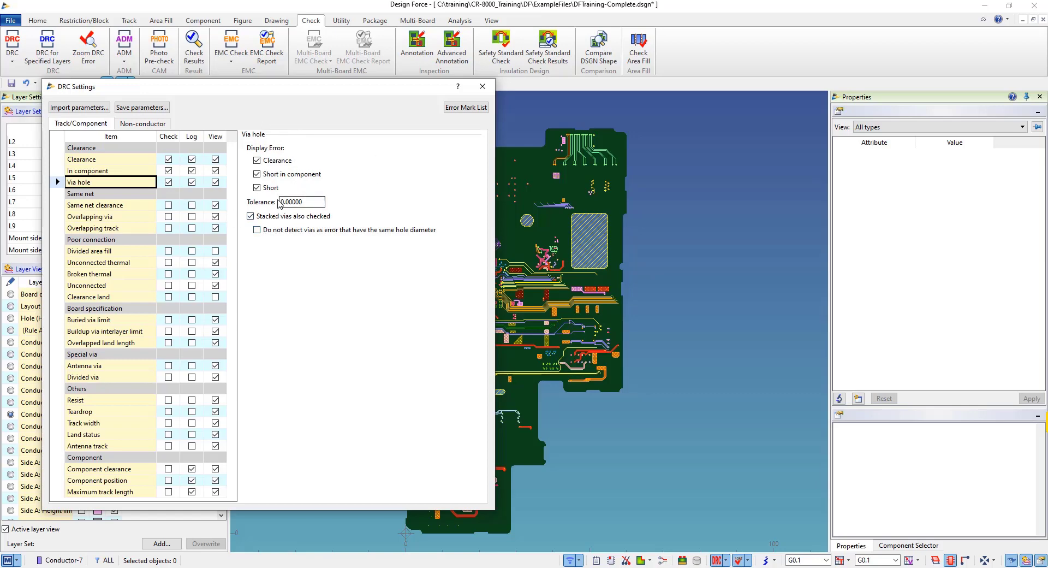
click(304, 203)
click(140, 124)
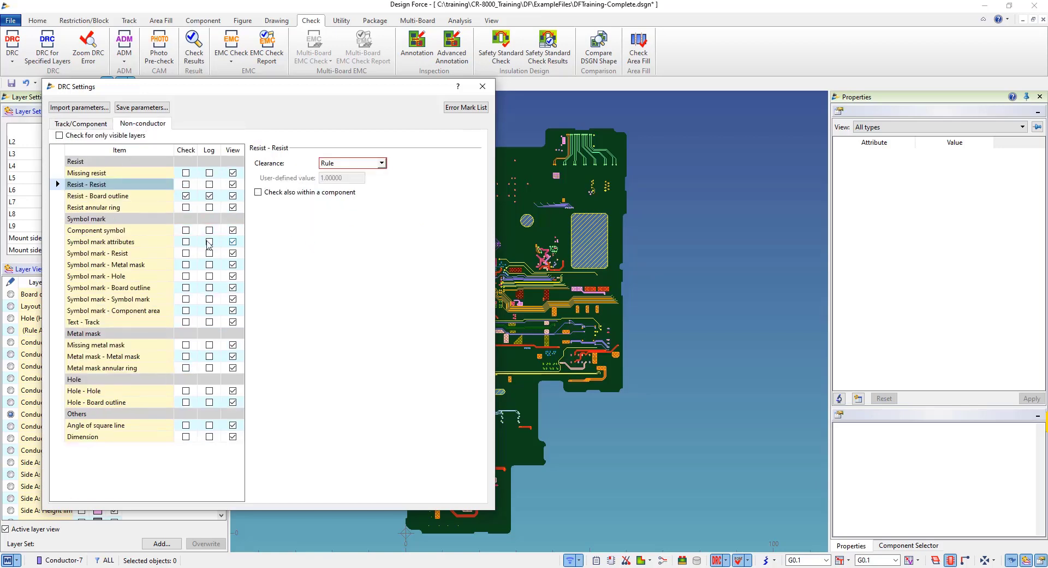
click(113, 184)
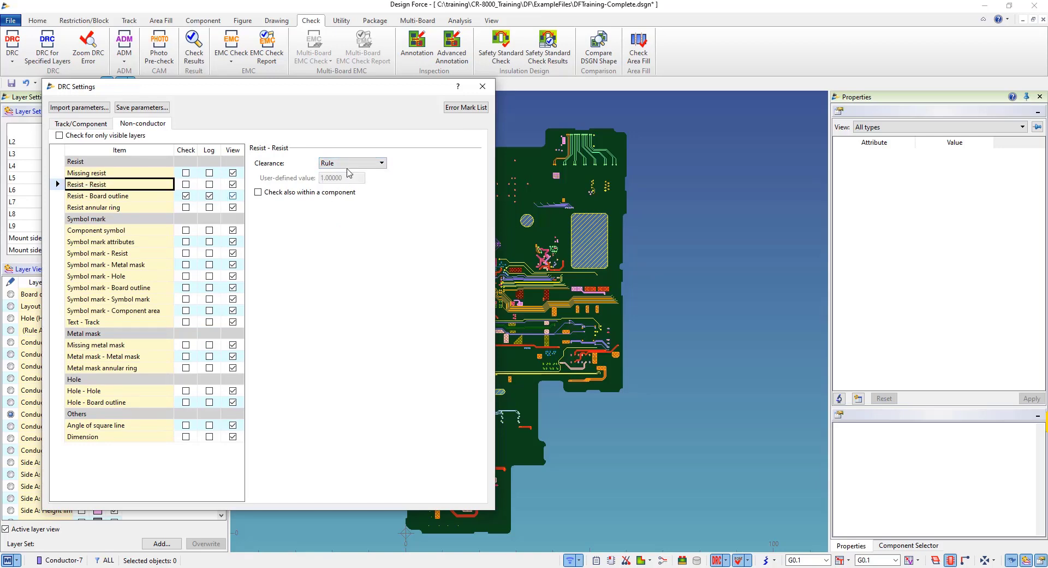
click(382, 163)
key(Escape)
key(Down)
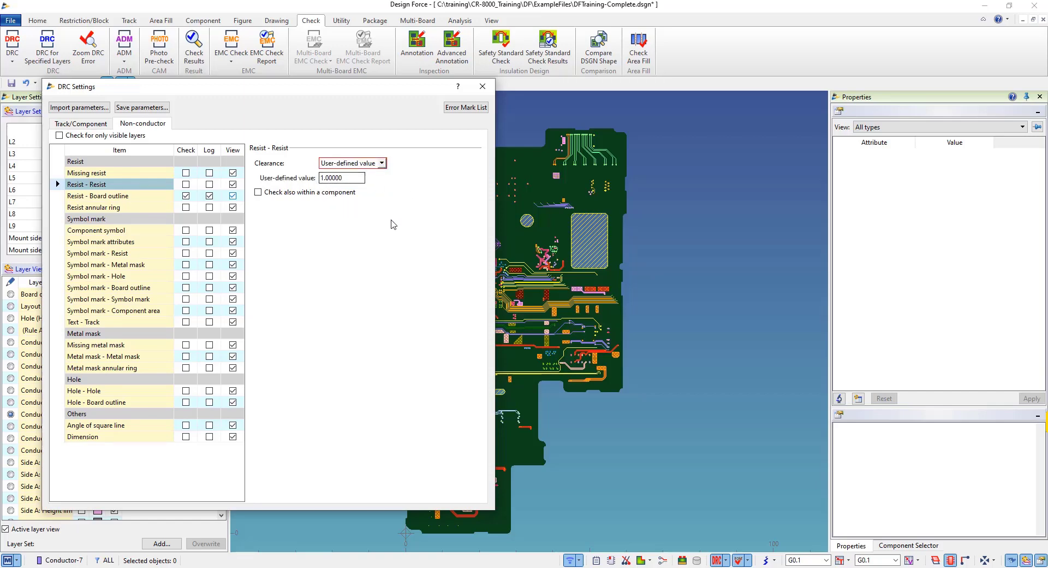
- Return to the Track/Component checks and cancel saving a DRC parameter file
click(84, 122)
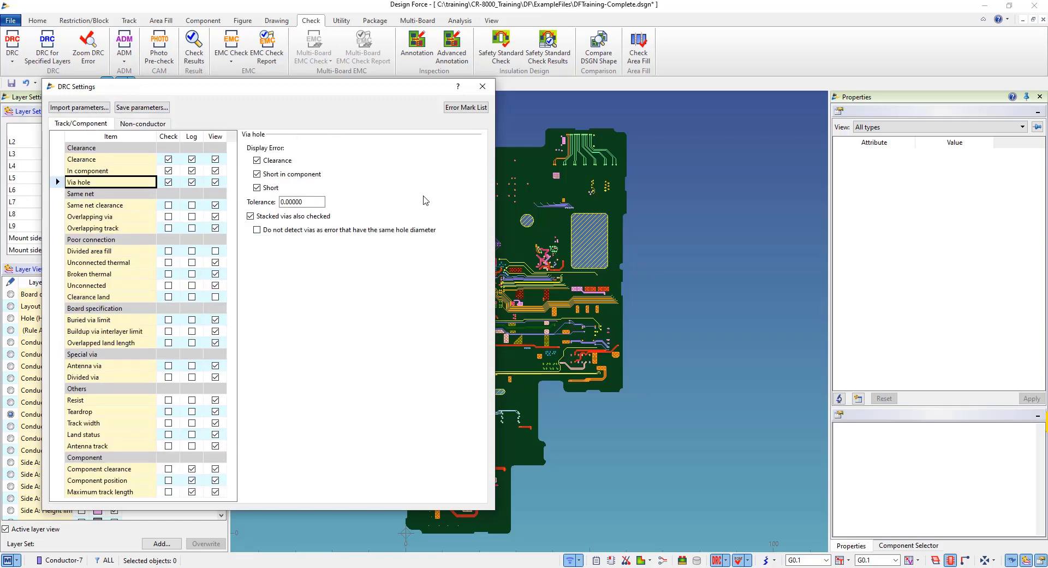
click(141, 107)
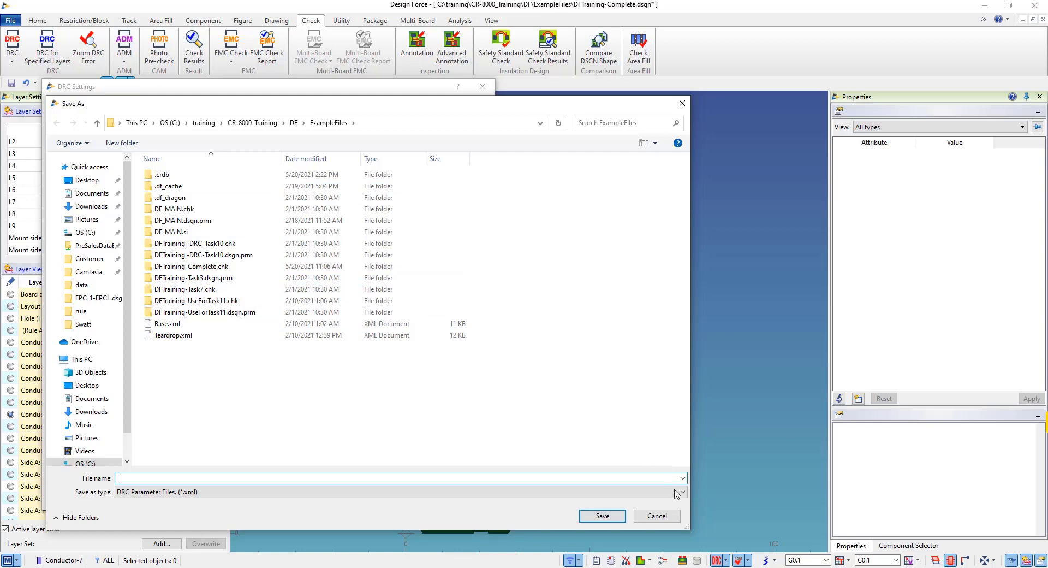
click(656, 515)
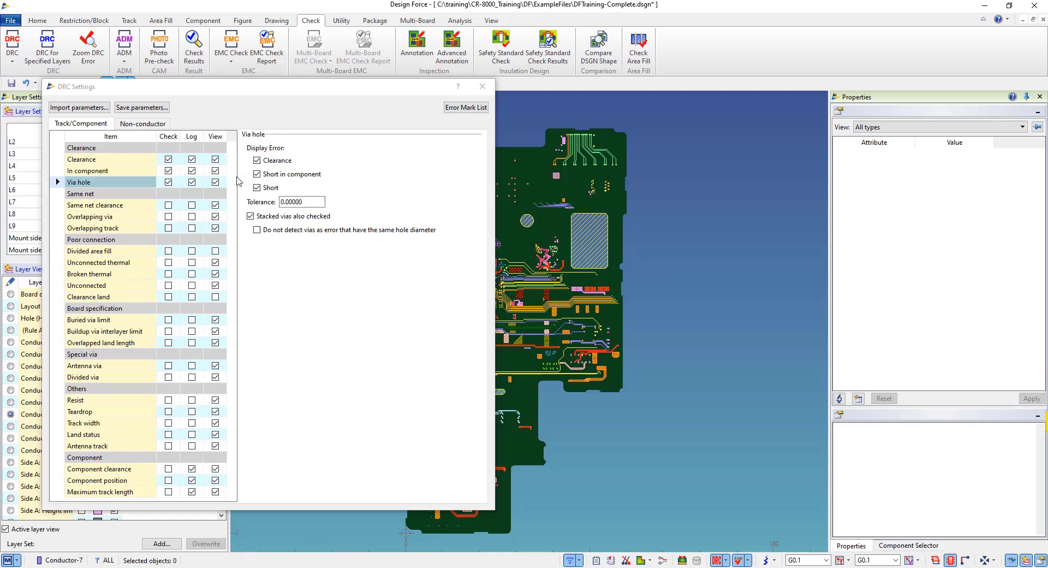
- Close DRC Settings and execute DRC over the entire board with all check types on
click(482, 87)
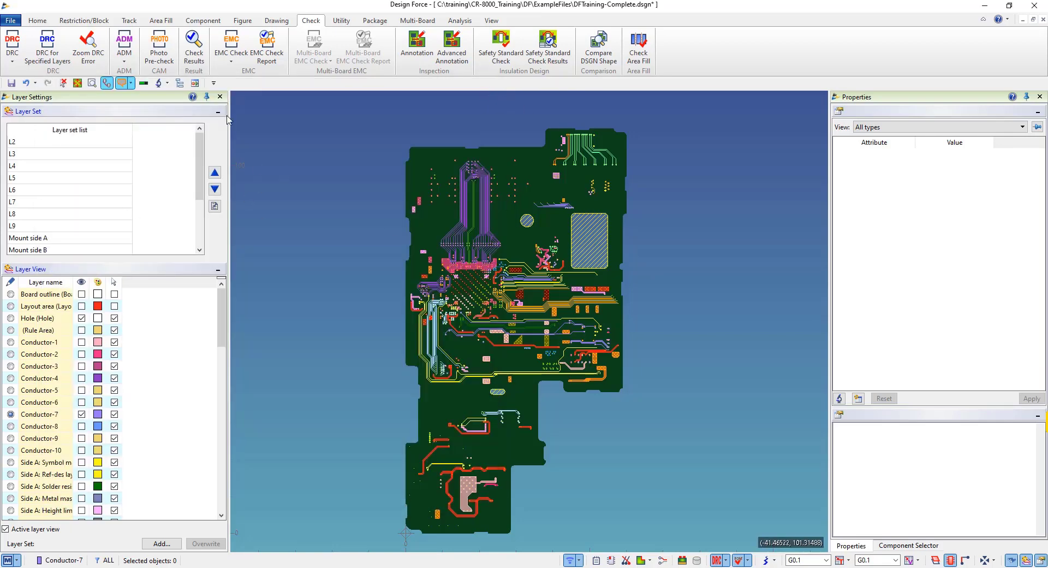
click(12, 47)
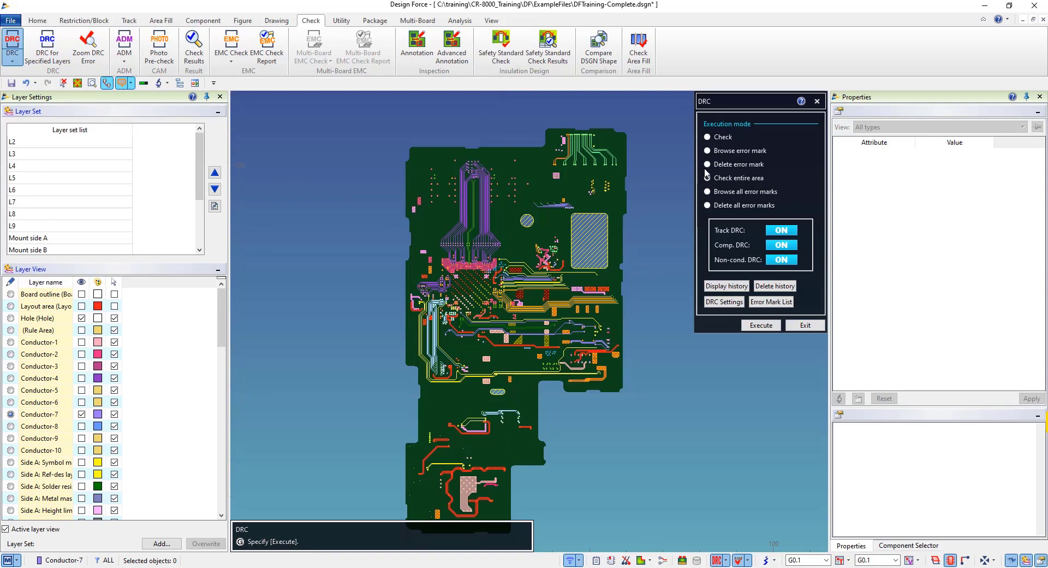
click(757, 326)
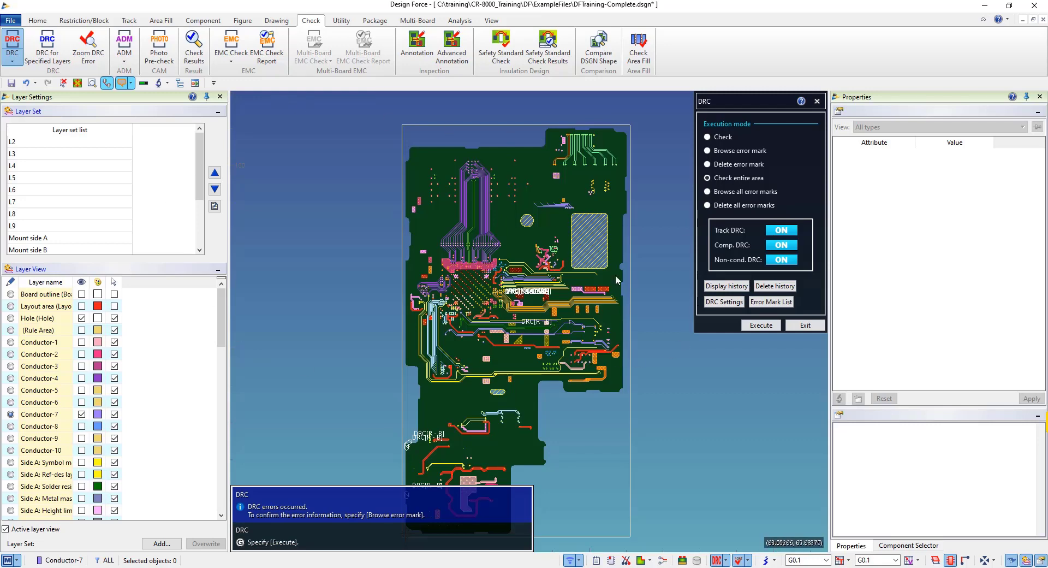
- Open the Error Mark List and zoom to errors 2, 3 and 4 on the board
click(769, 302)
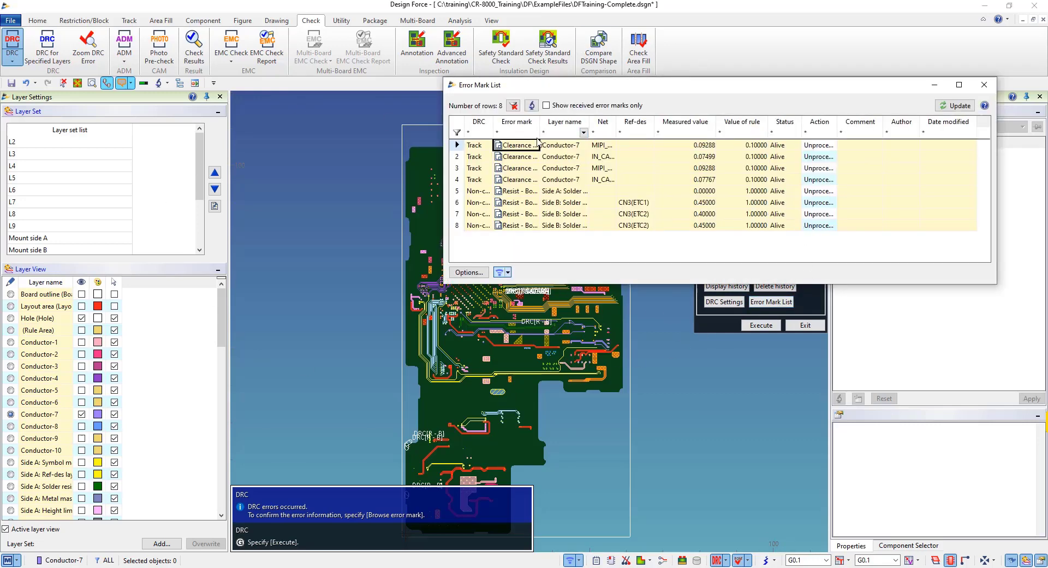
click(516, 159)
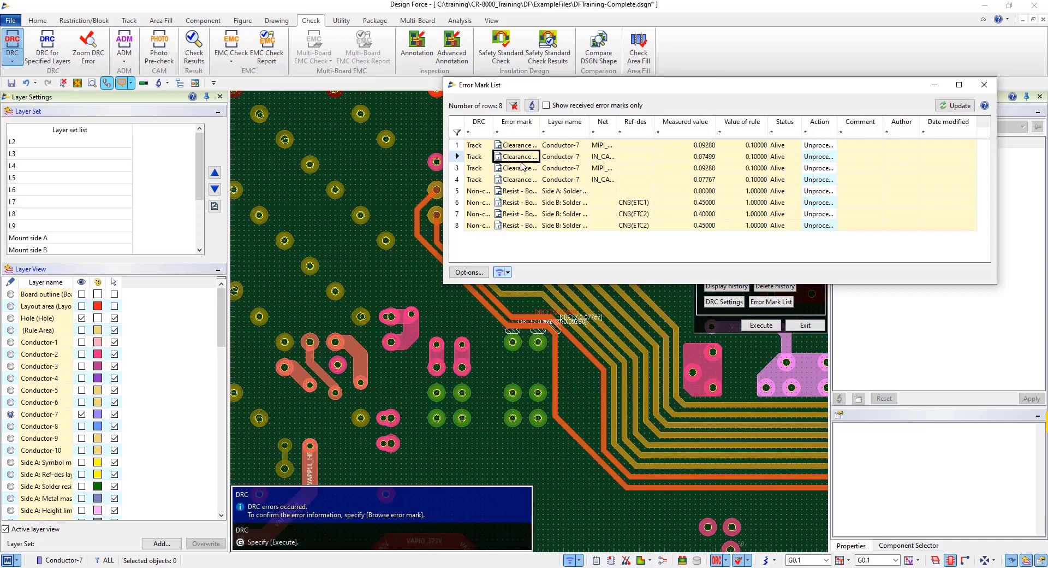
click(516, 171)
click(517, 180)
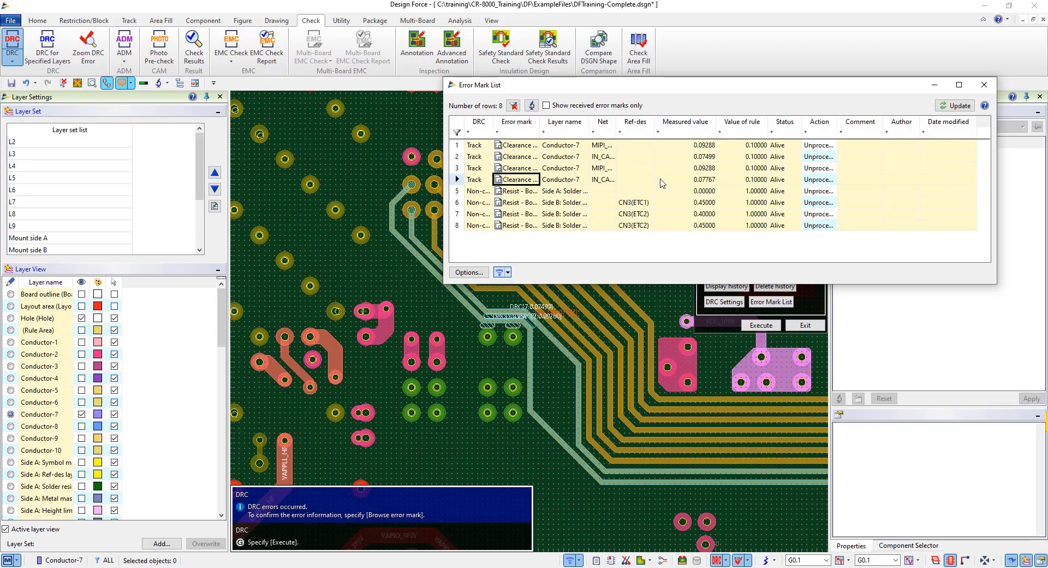
- Check the first error's action choices, leave it Unprocessed, and close the Error Mark List
click(833, 146)
click(832, 145)
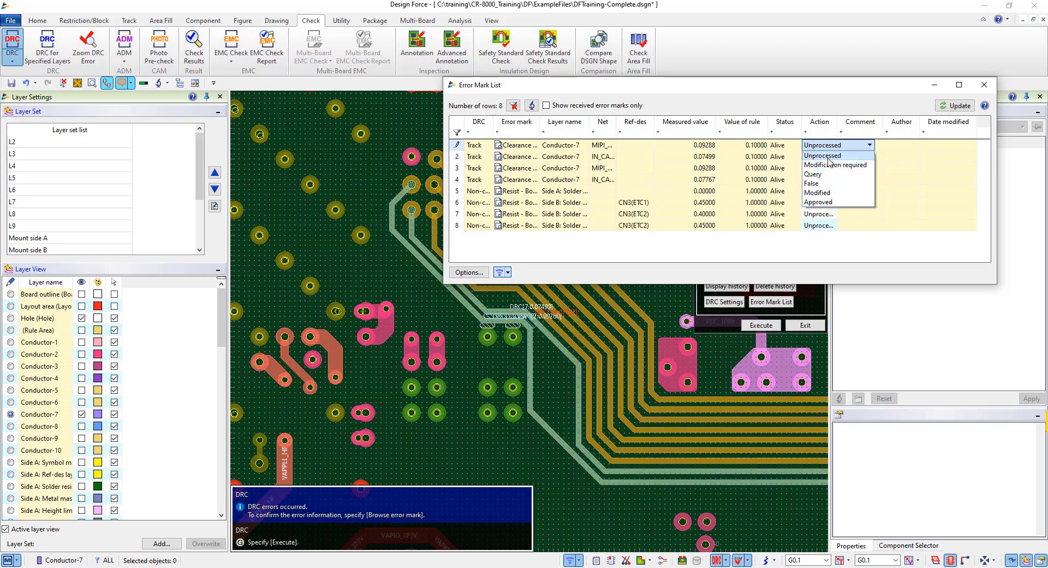
click(985, 90)
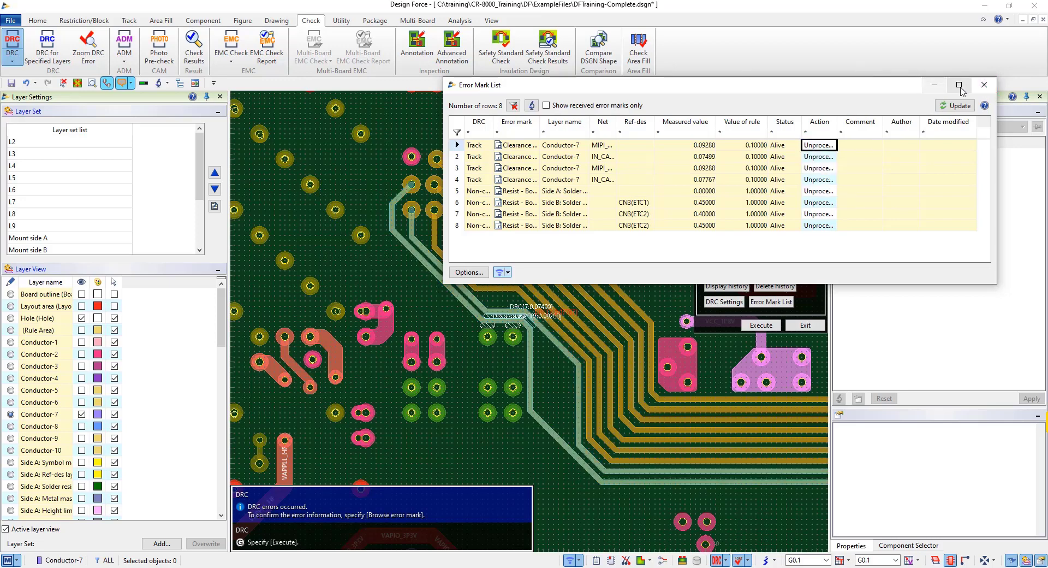
click(984, 85)
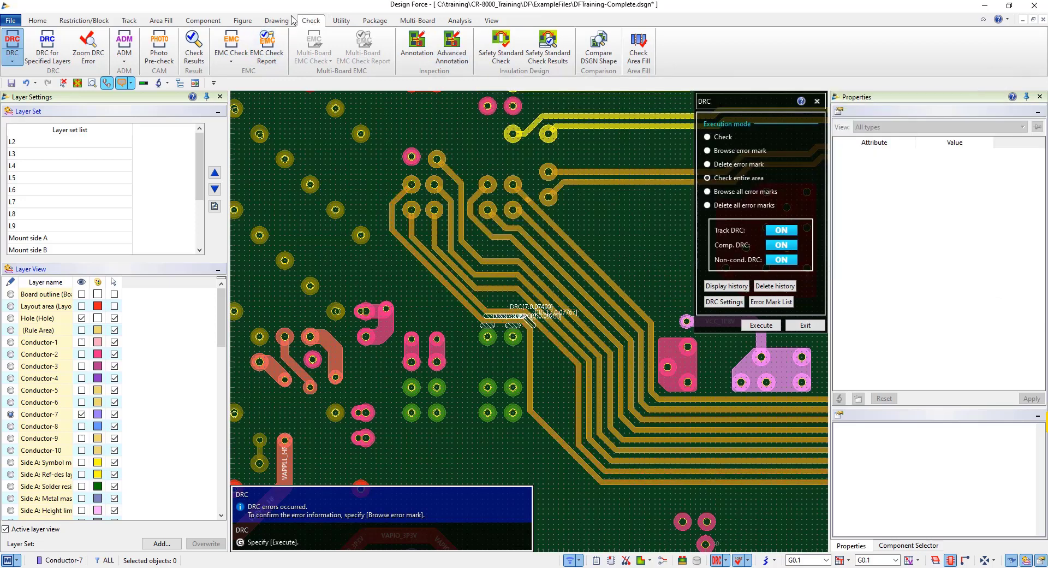
- Open and enlarge Check Results, then list the four Conductor-7 Clearance (clearance) errors
click(193, 49)
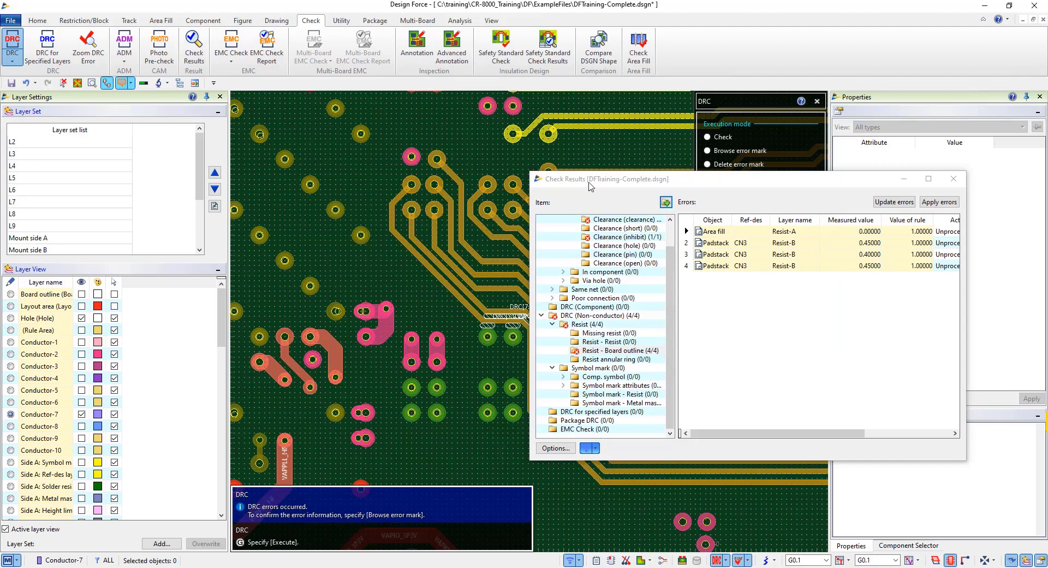
drag(528, 173, 405, 124)
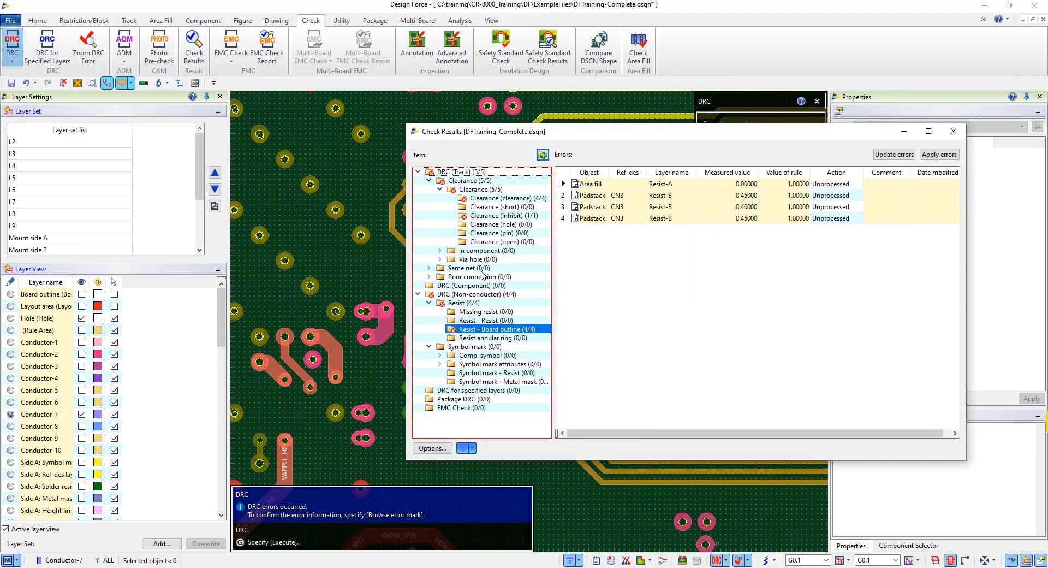
click(468, 303)
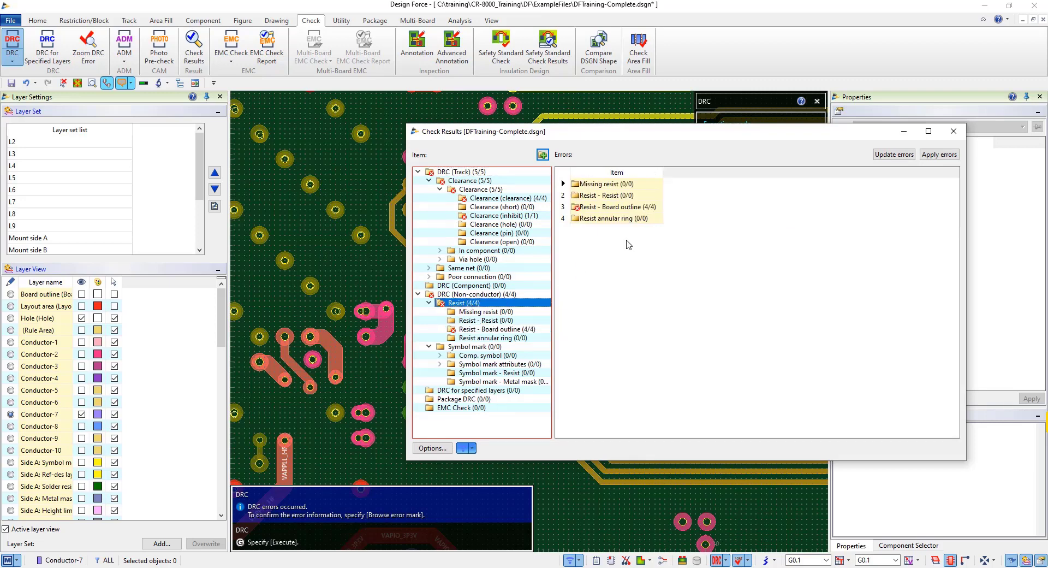
click(480, 189)
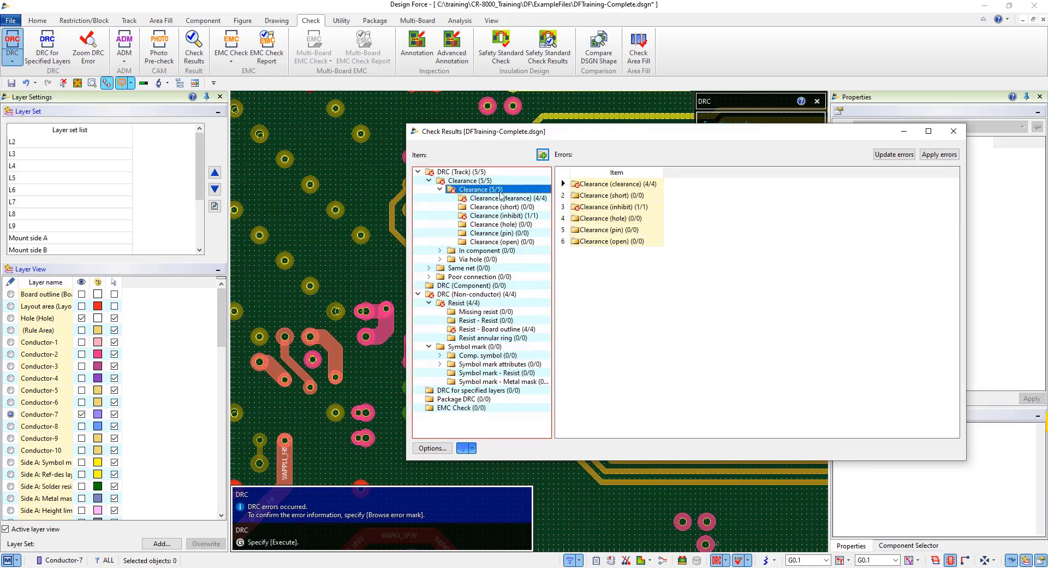
double_click(608, 184)
- Step the board through the second, third and fourth clearance errors, then move the results aside
click(597, 195)
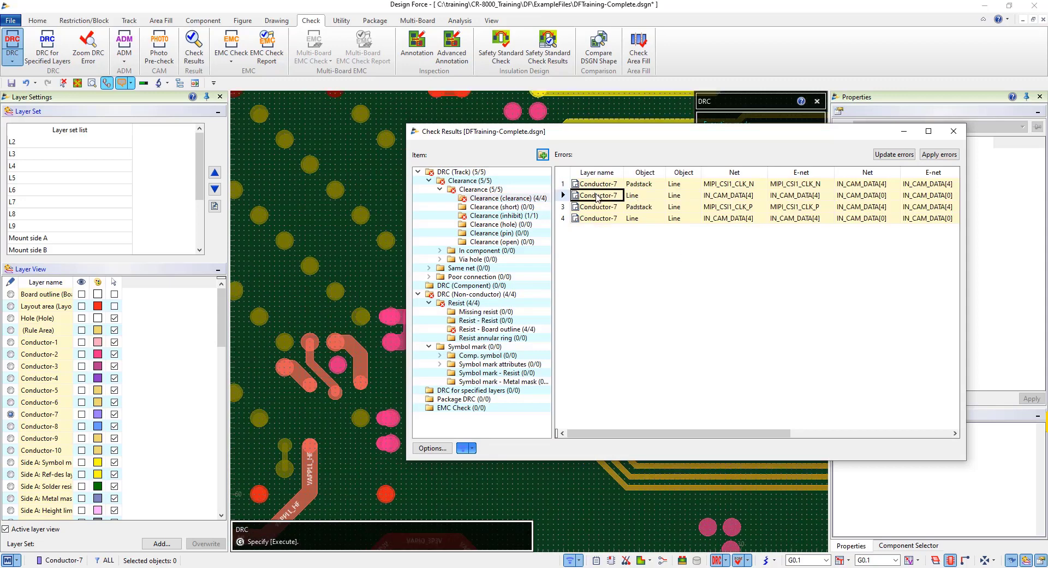
click(606, 207)
click(600, 220)
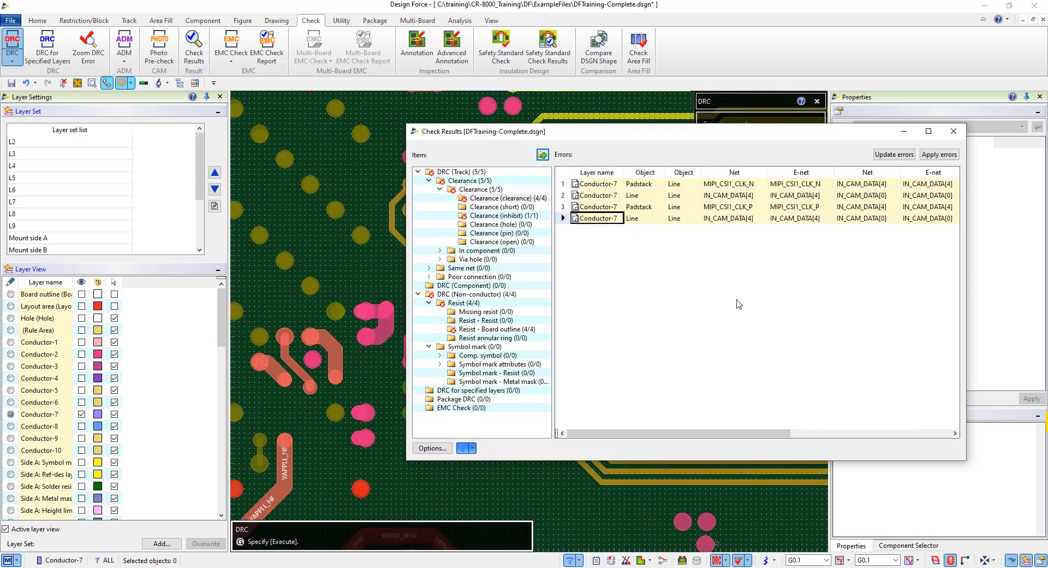
drag(584, 139, 769, 108)
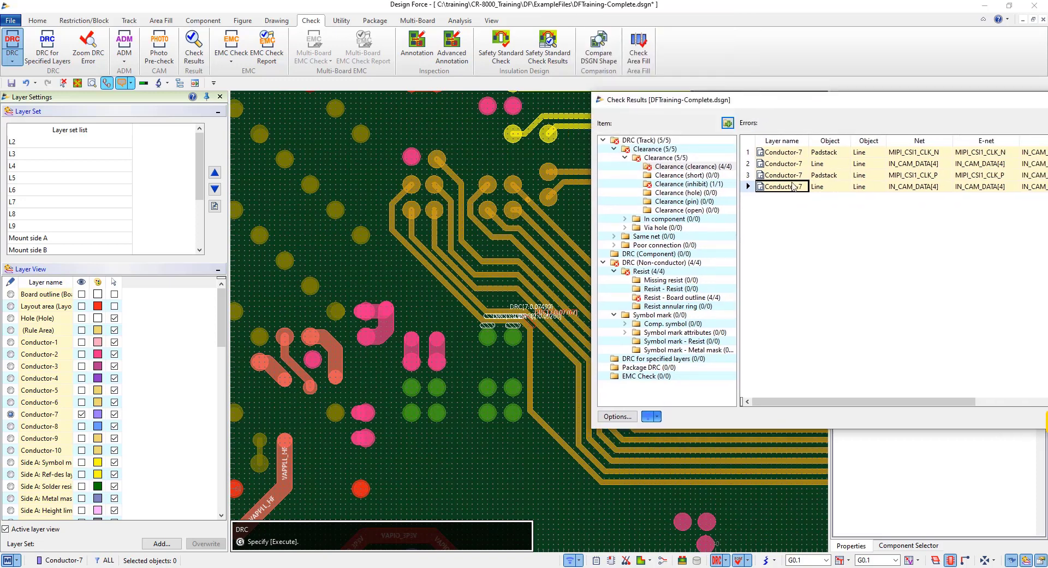
click(622, 418)
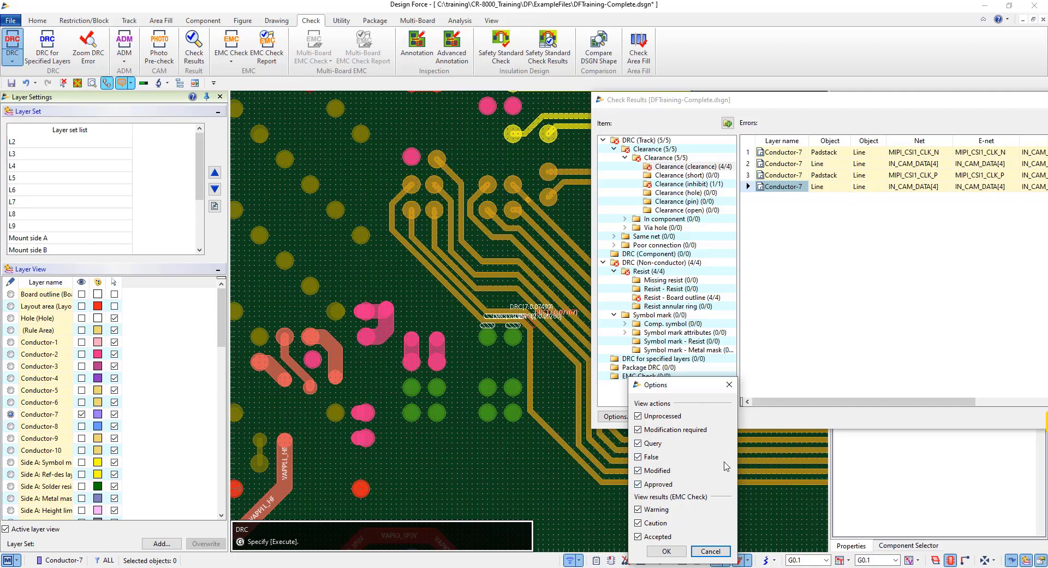
click(725, 388)
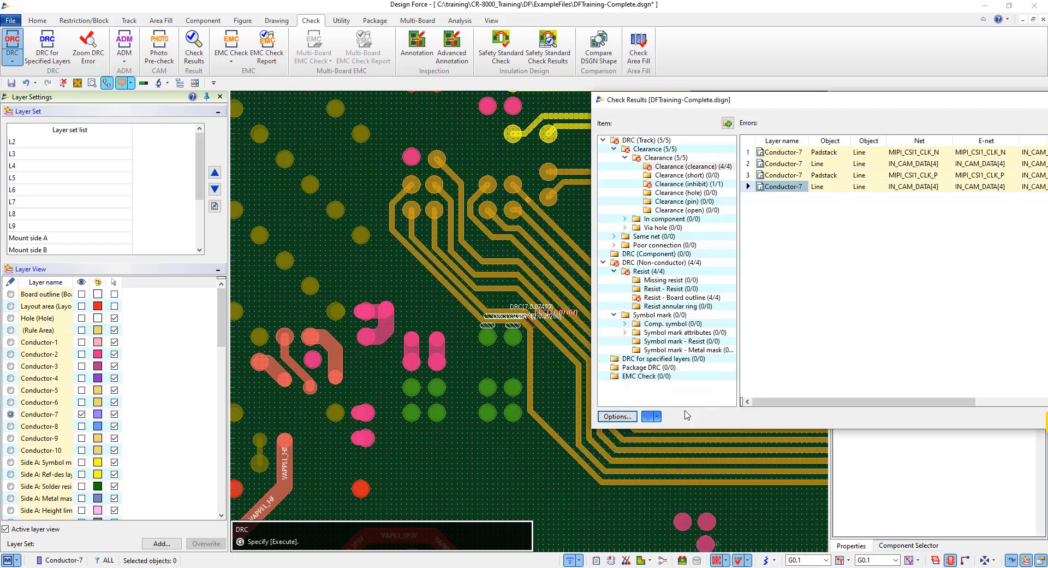
click(658, 416)
click(671, 431)
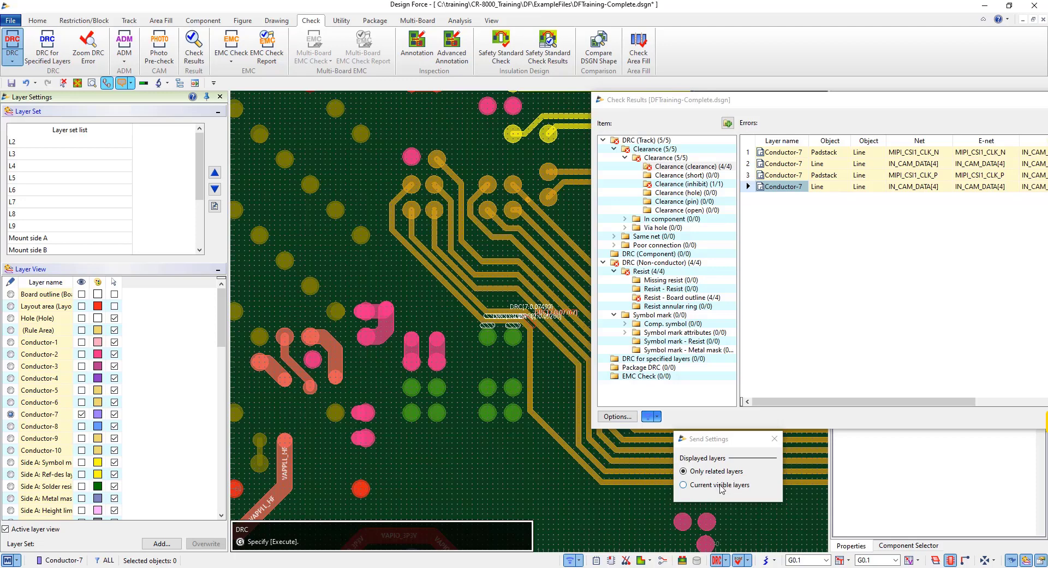
click(773, 438)
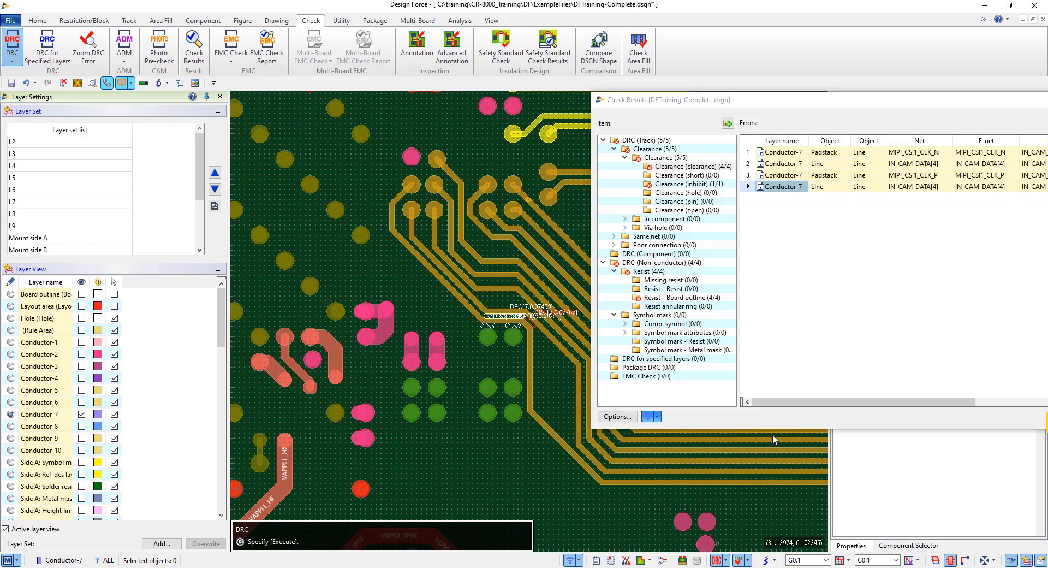
click(580, 562)
click(606, 542)
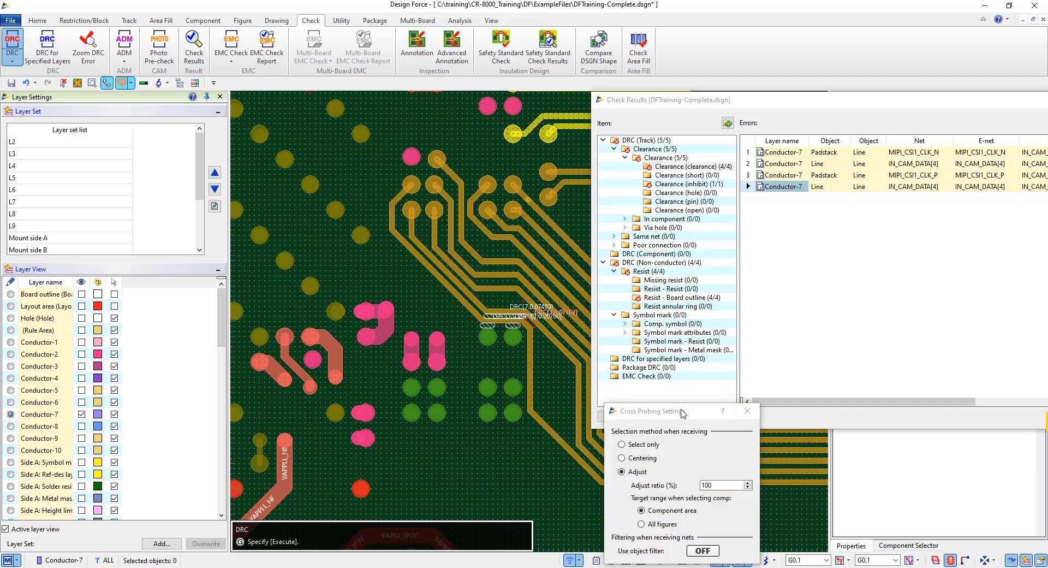
drag(677, 414, 714, 280)
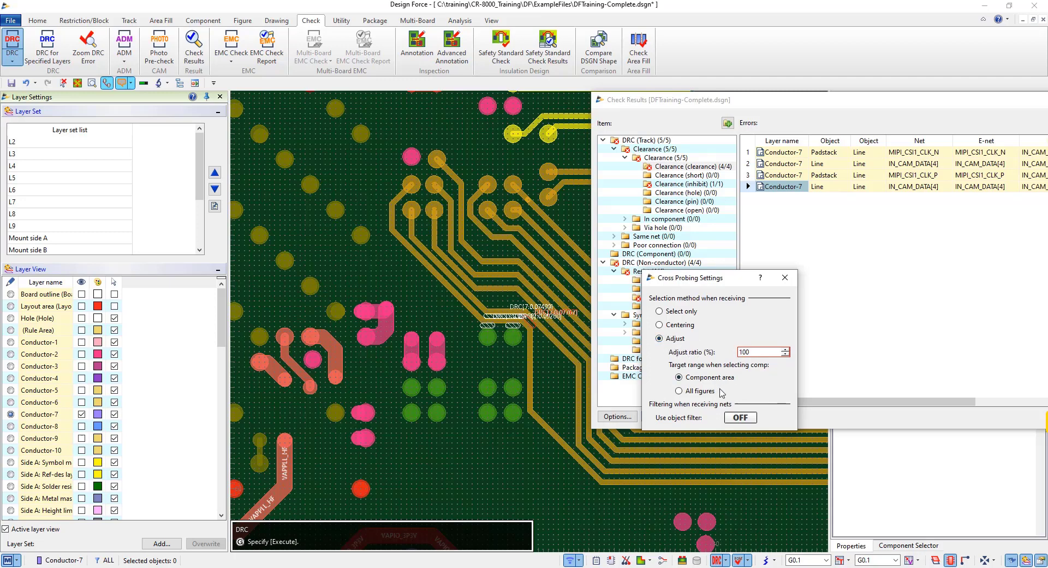
click(507, 319)
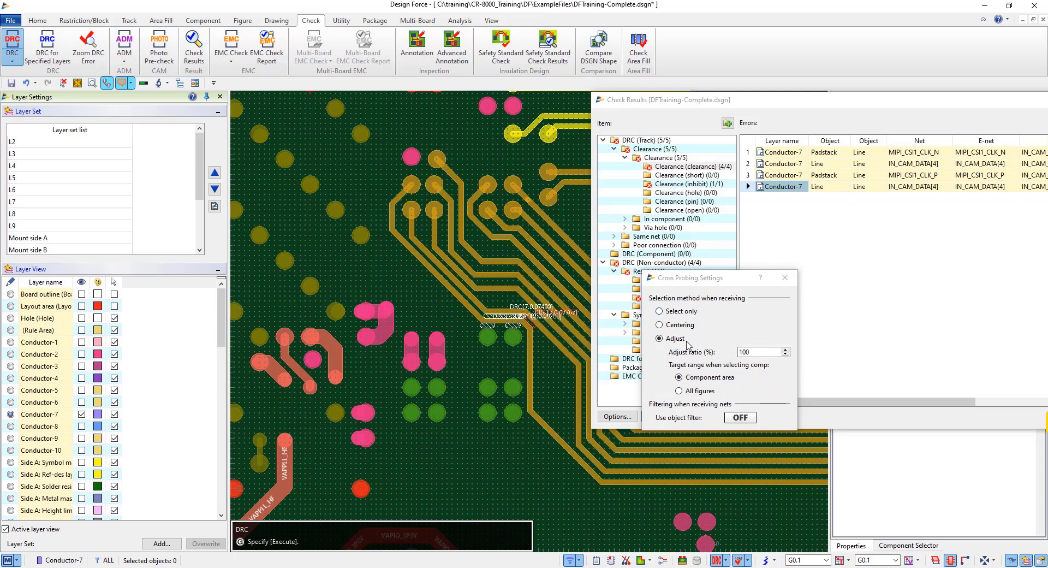
- Revisit the third and second errors, then float and widen the results to show Action columns
click(785, 278)
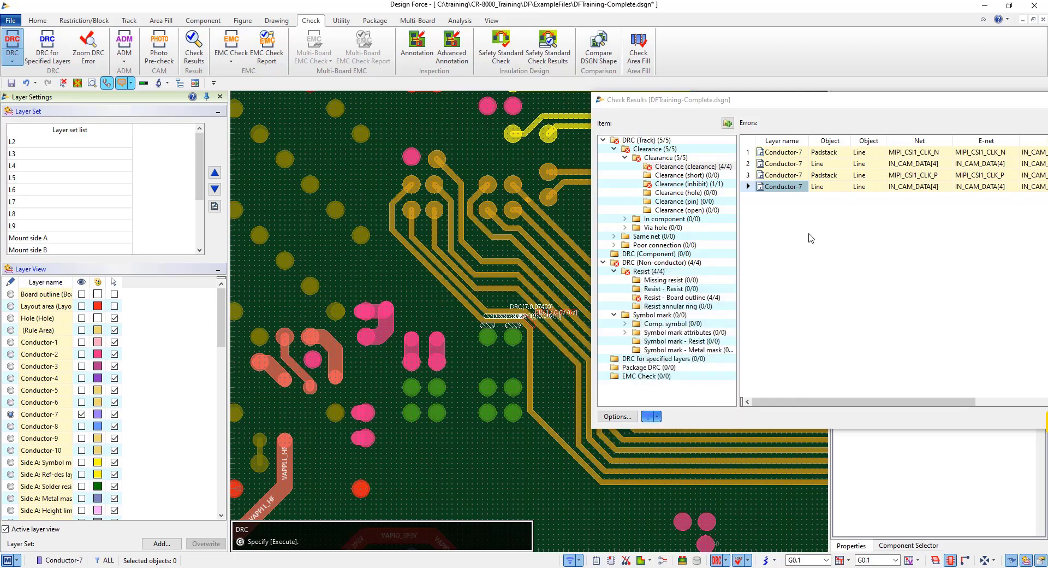
click(784, 176)
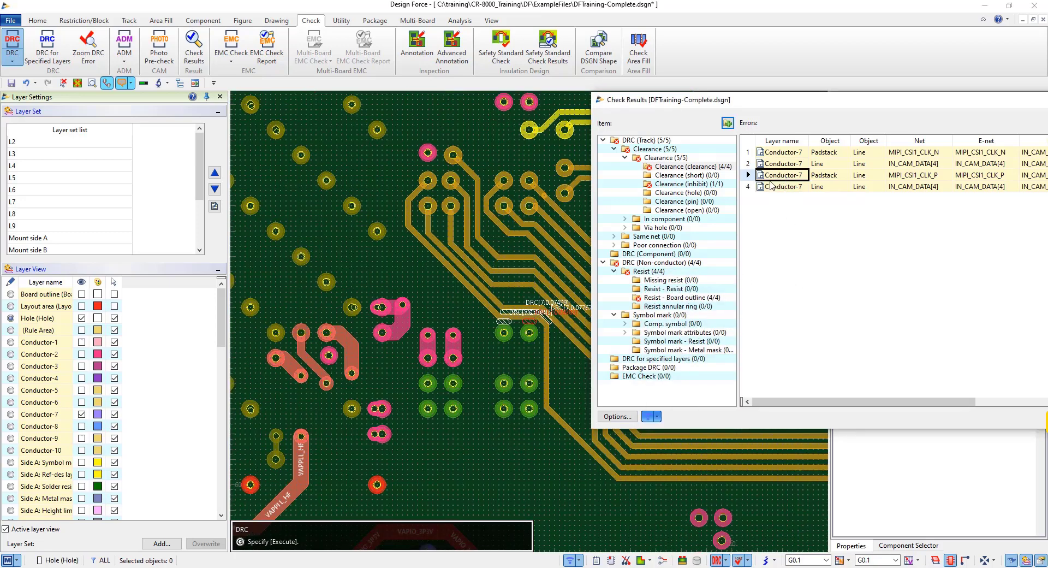
click(777, 163)
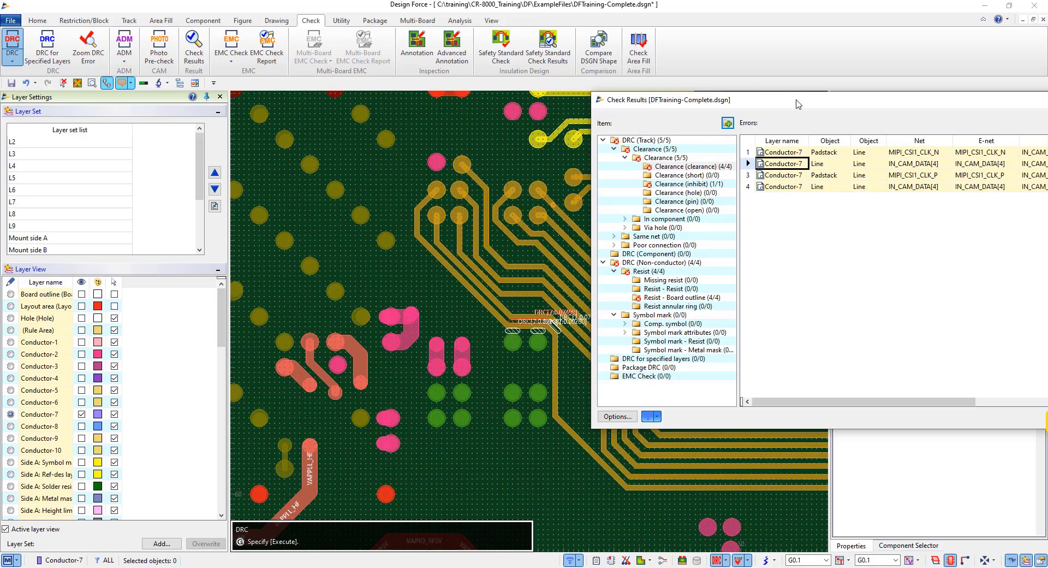
drag(793, 107, 600, 158)
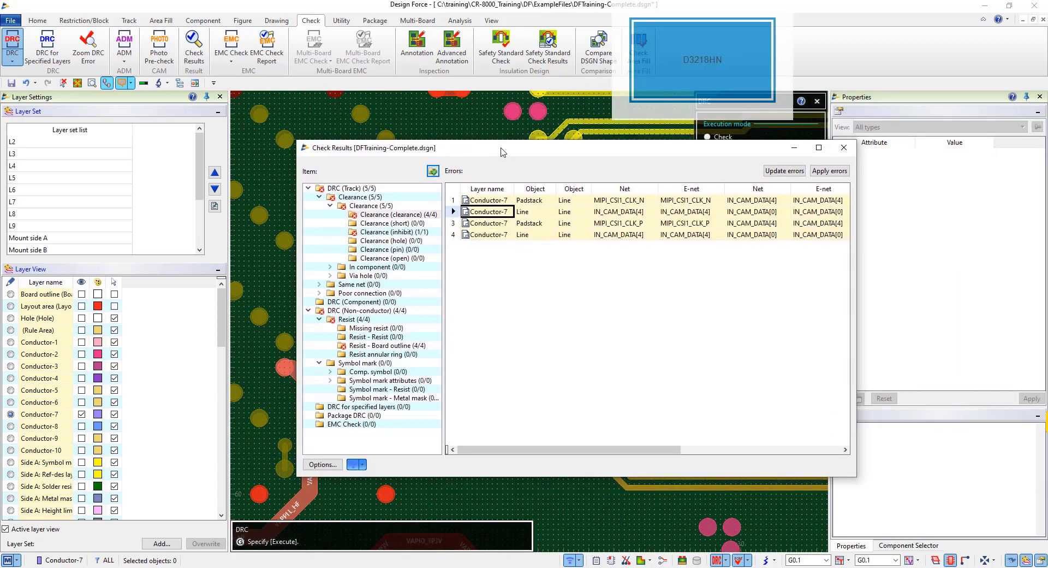
drag(854, 187, 1039, 187)
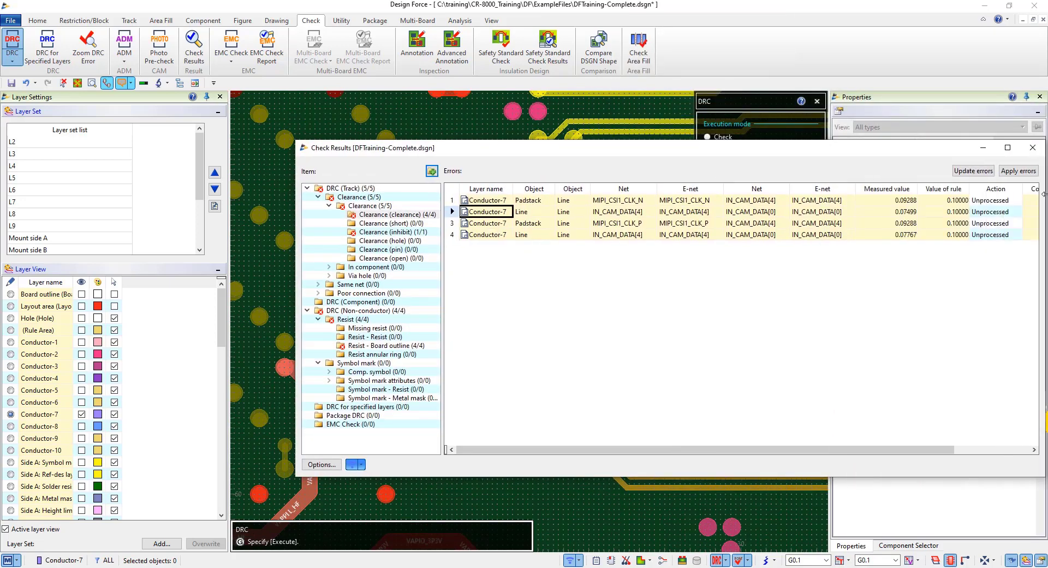
drag(903, 449, 979, 449)
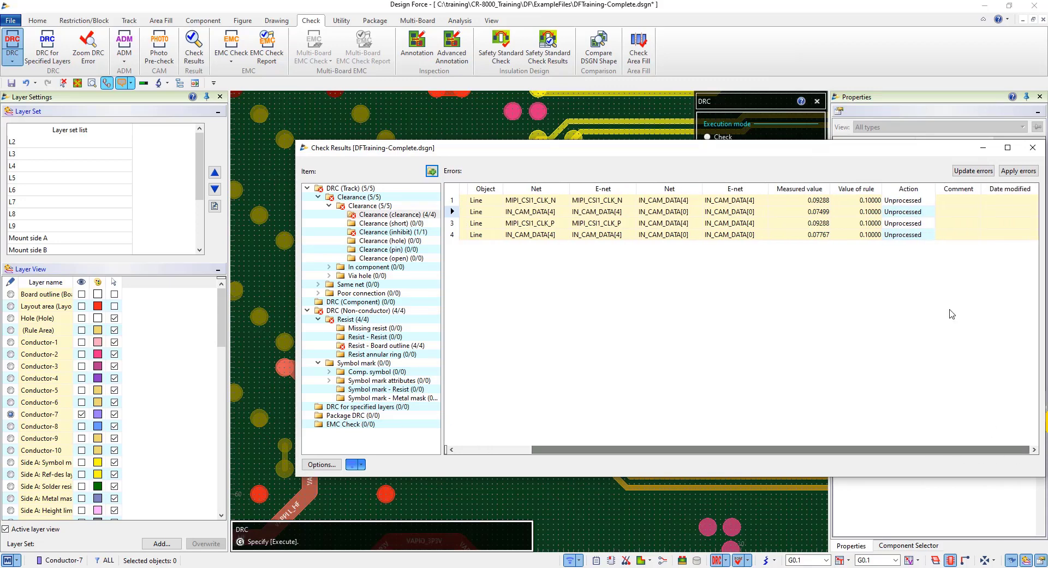
- Set the first clearance error's Action to Query with the comment 'Please review'
click(929, 200)
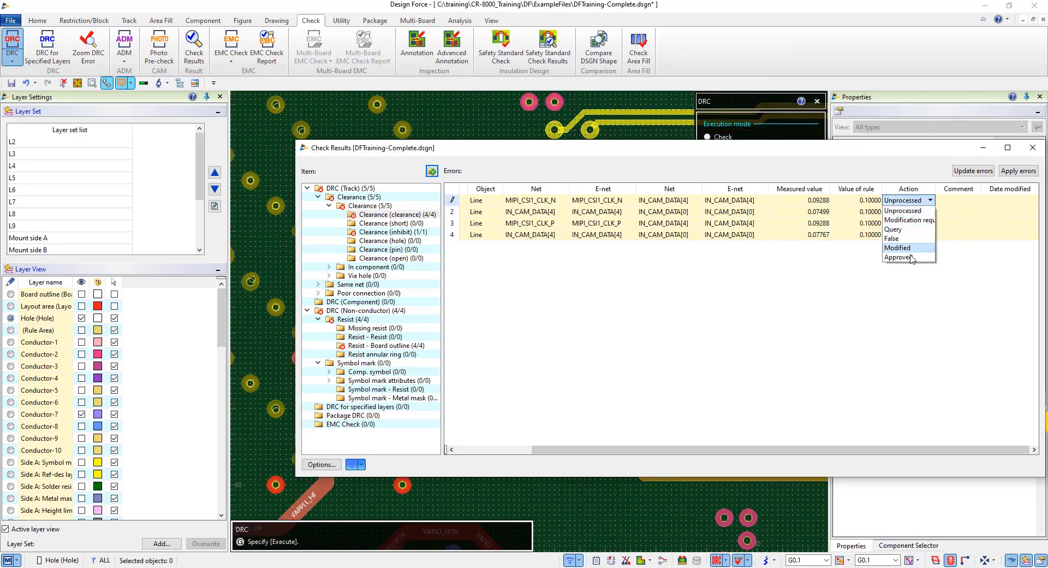
click(906, 230)
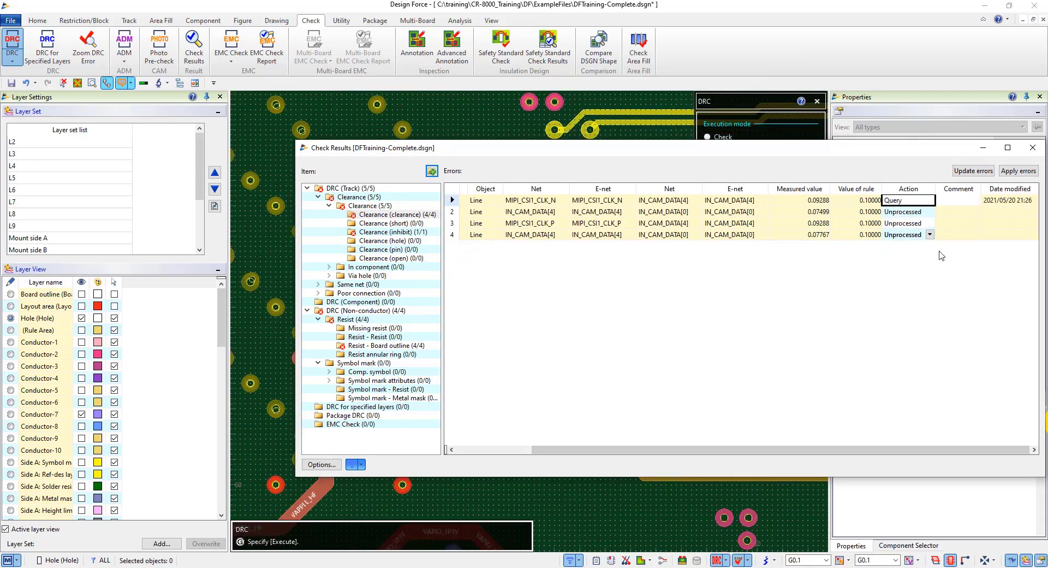
click(960, 200)
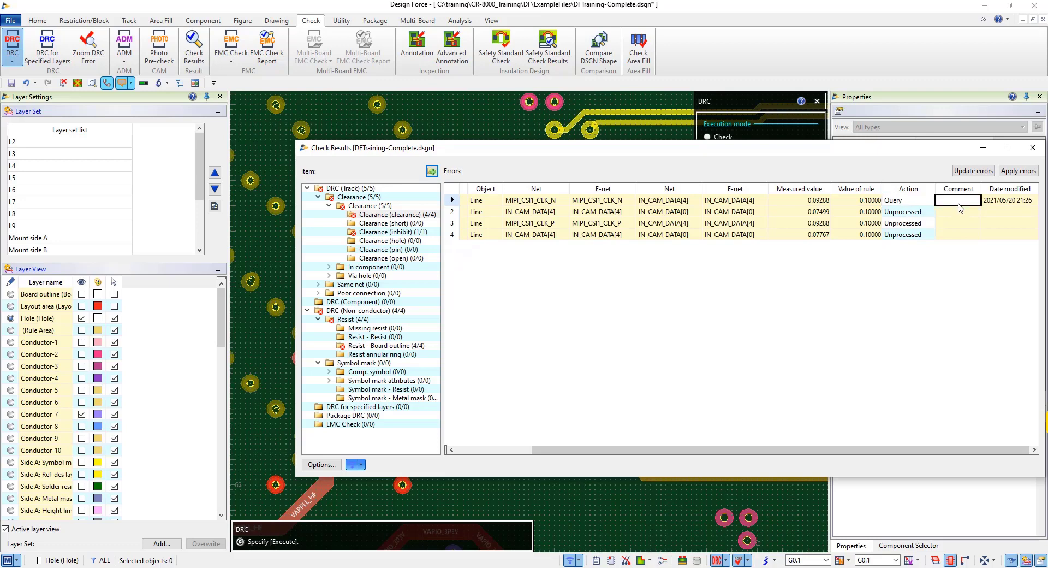
click(959, 200)
text(Please review)
key(Return)
right_click(601, 303)
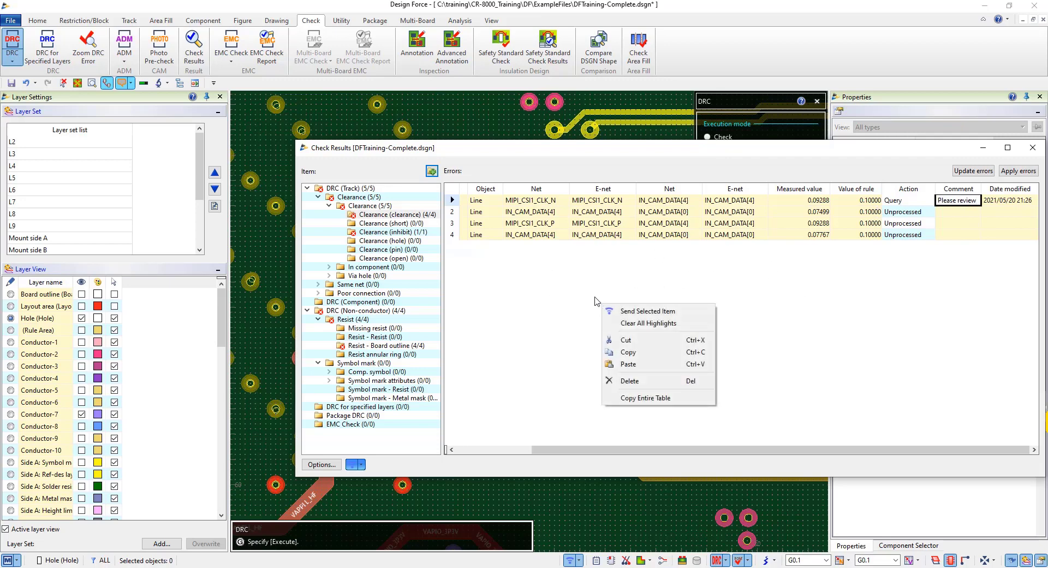
click(598, 299)
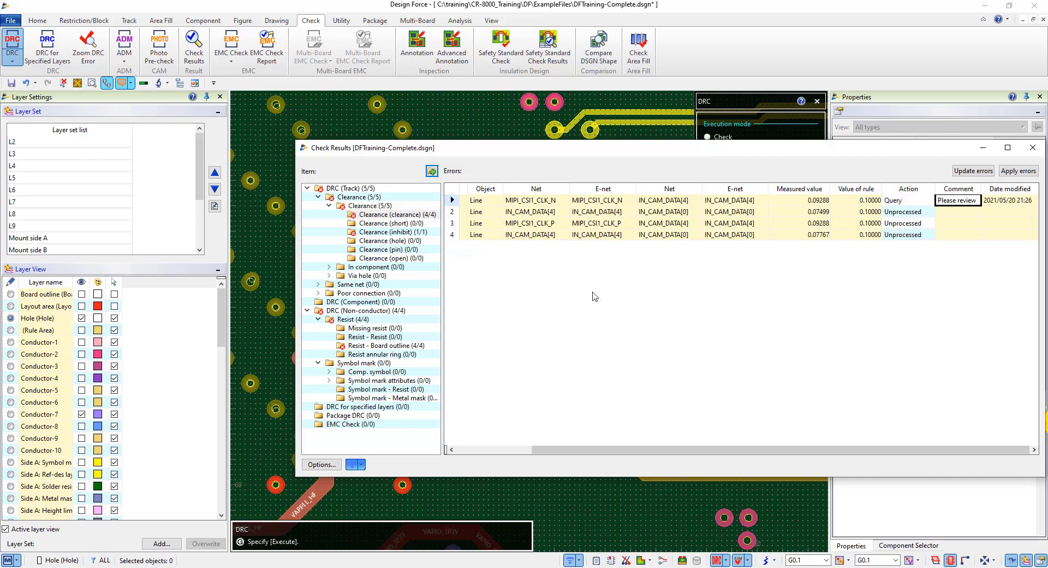
- Close Check Results, choosing Yes to apply the error changes and save the check result file
click(1034, 151)
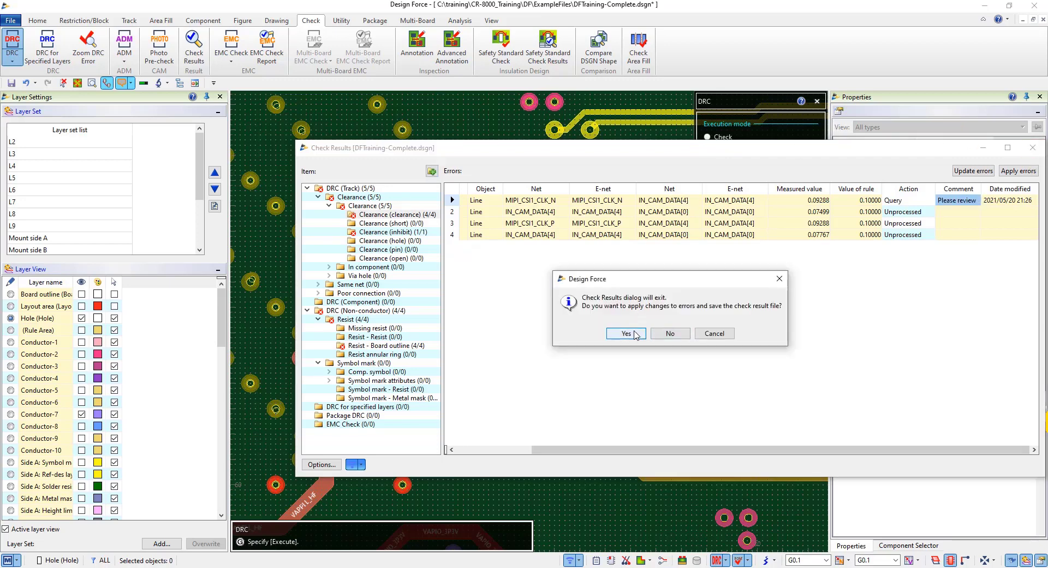
click(625, 334)
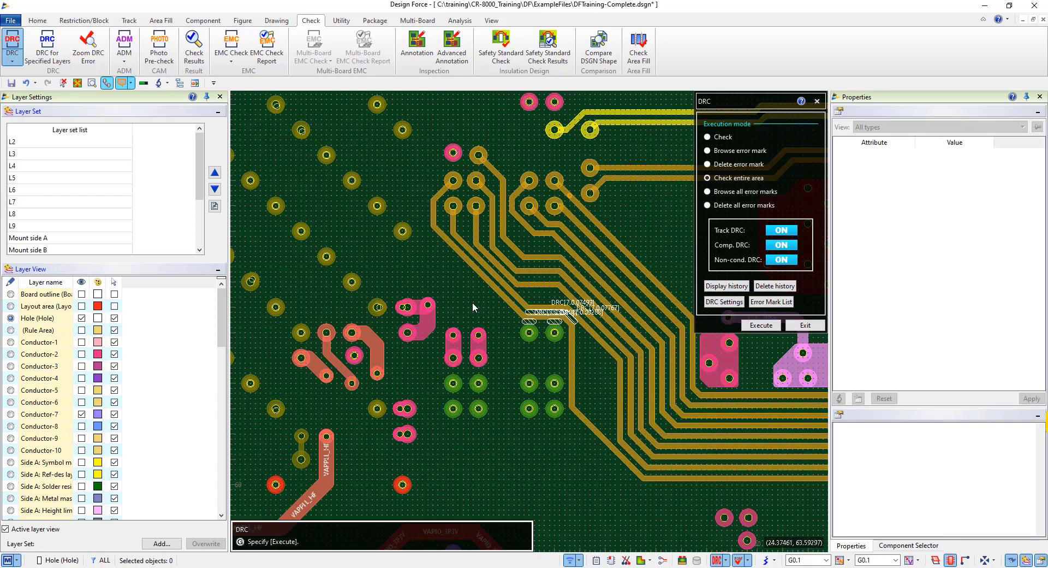
scroll(473, 302, down, 1)
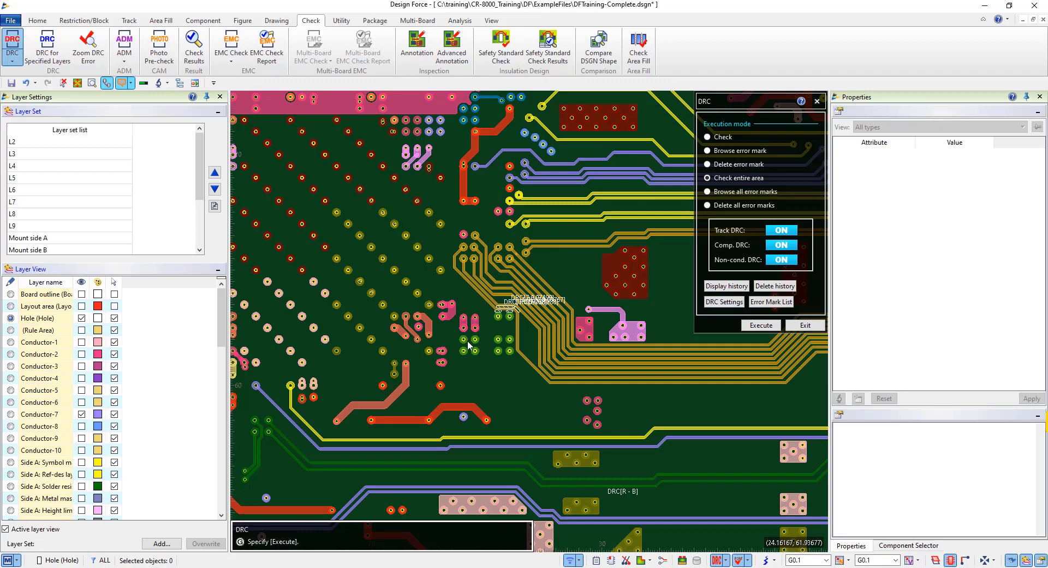
scroll(468, 344, down, 4)
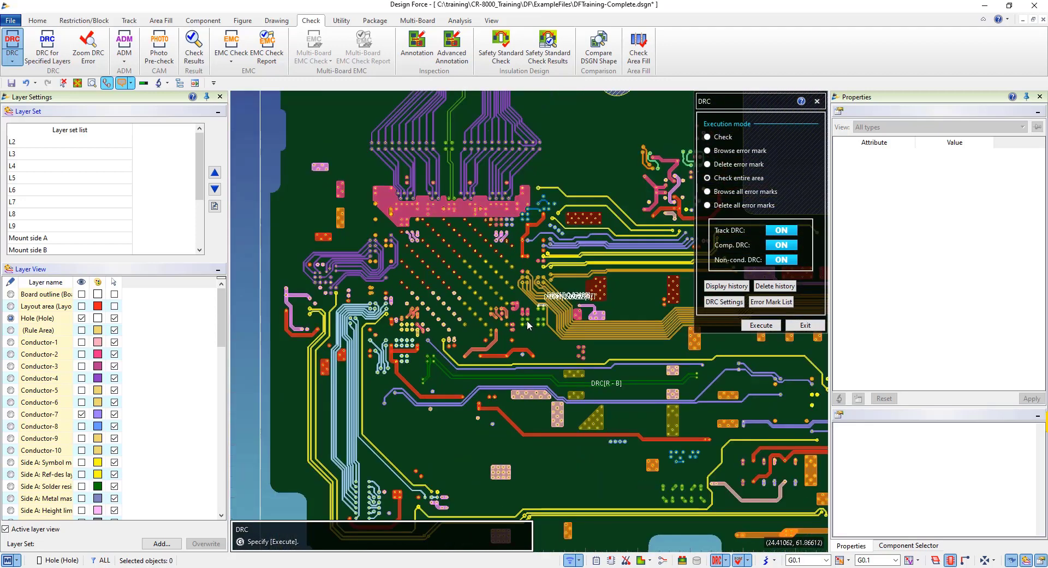